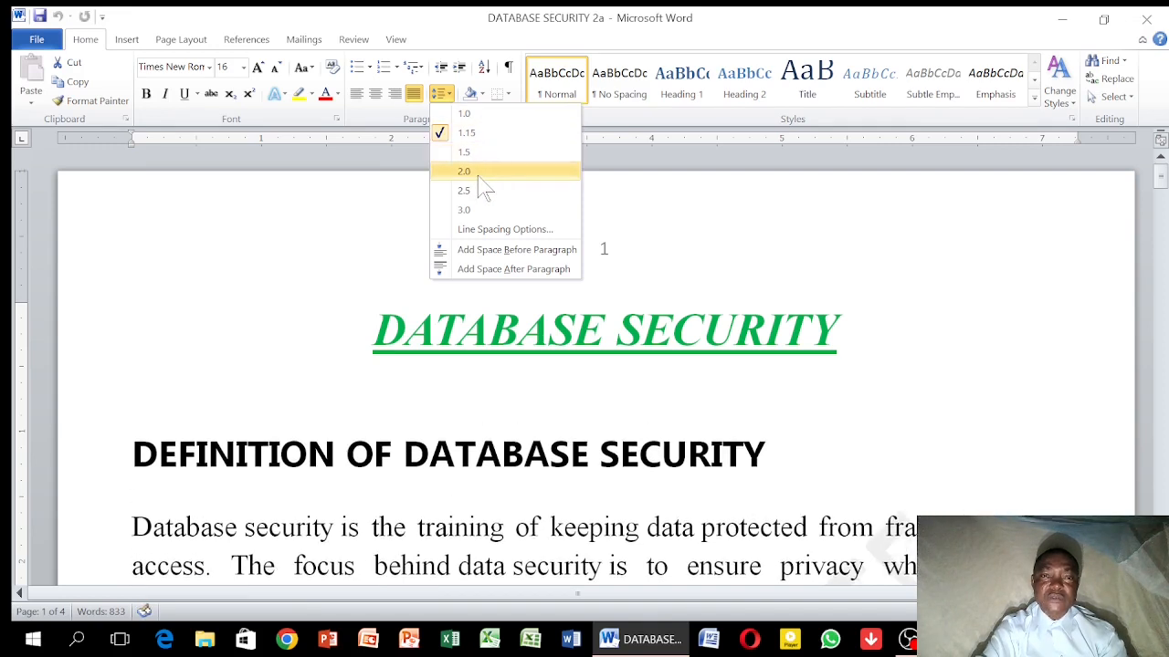
Try 2.0 line spacing on the empty line below the DATABASE SECURITY title and set it to 1.0
click(479, 173)
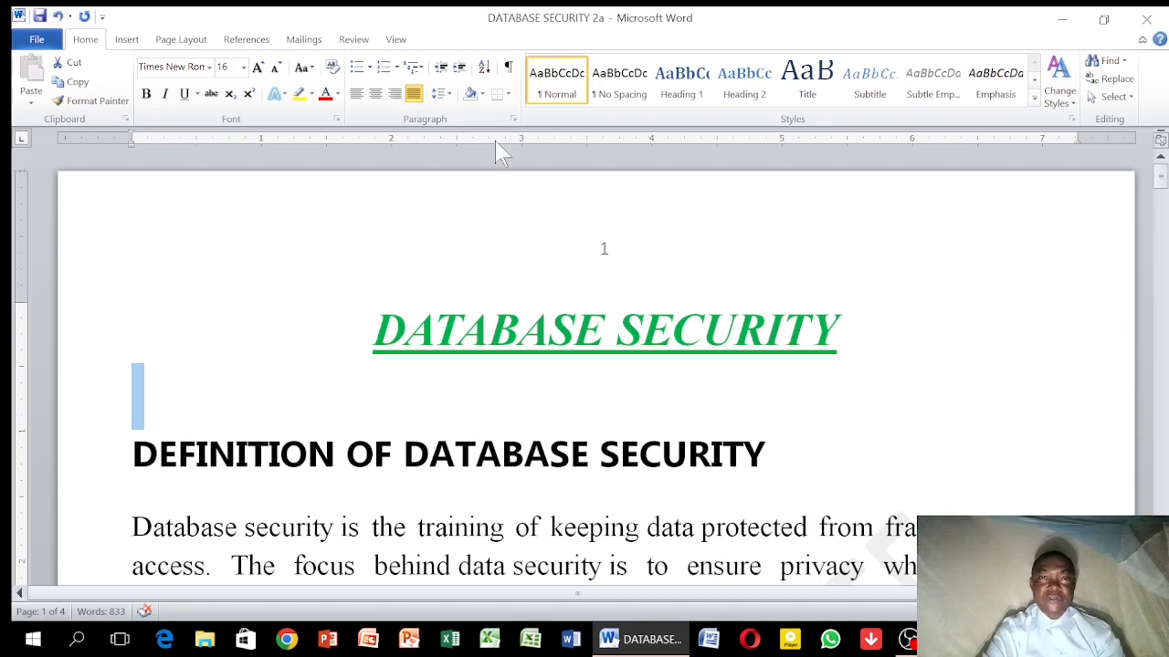
click(447, 94)
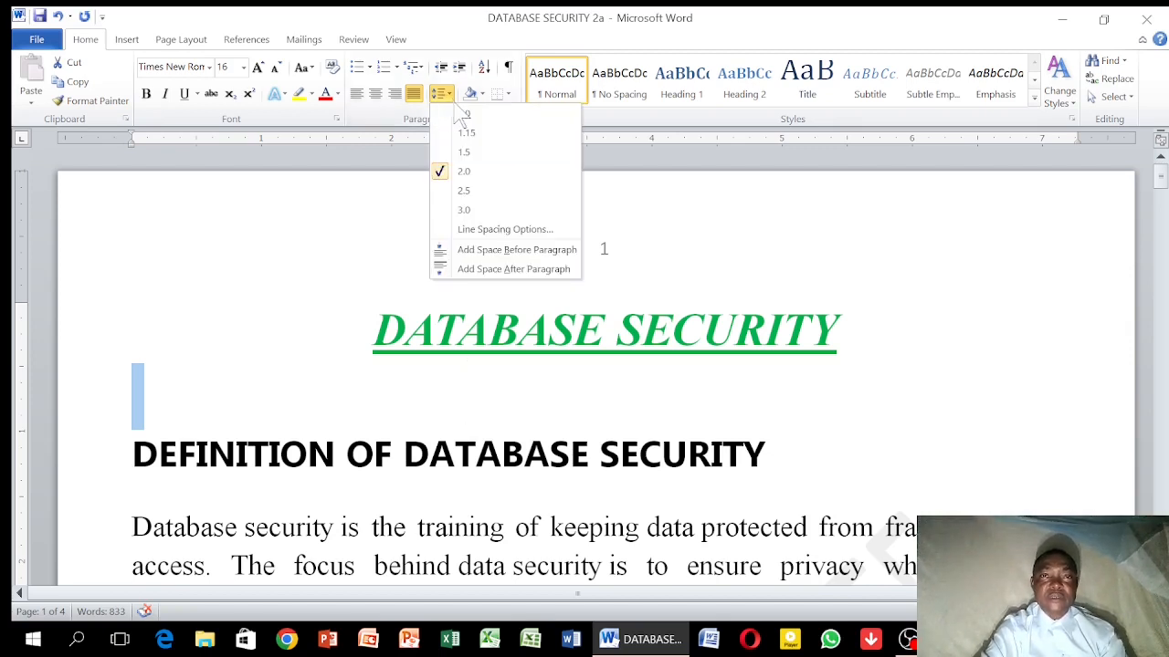
click(465, 114)
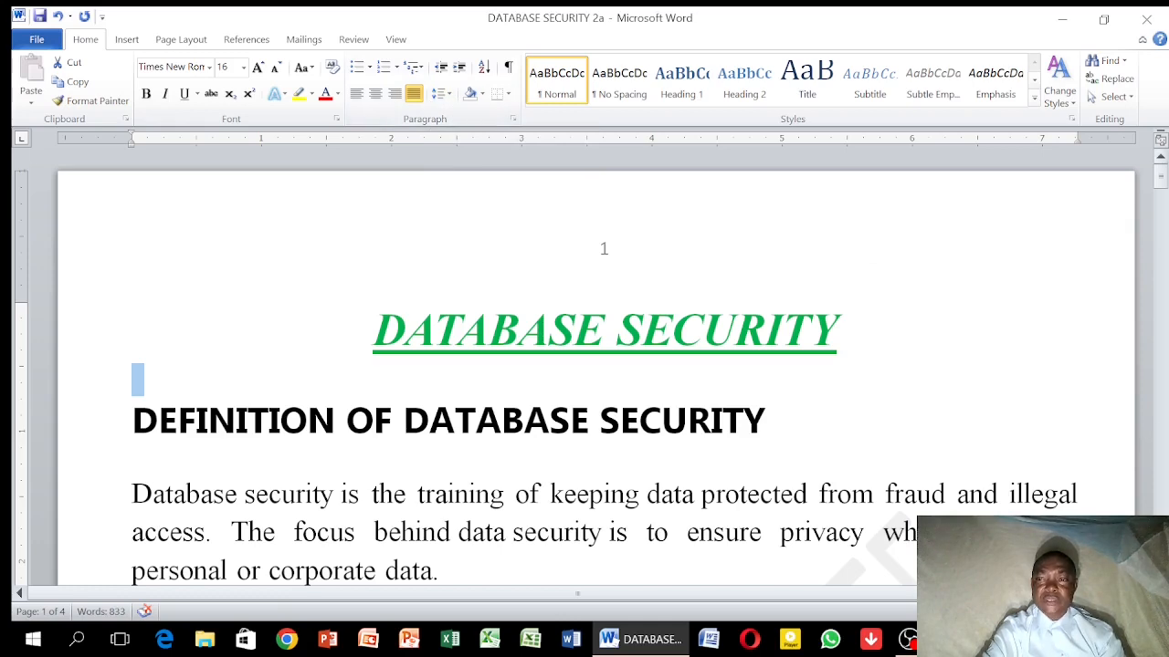
Set the line spacing of the paragraph beginning "Database security is the training" to 1.5
scroll(1158, 157, down, 2)
scroll(584, 365, down, 3)
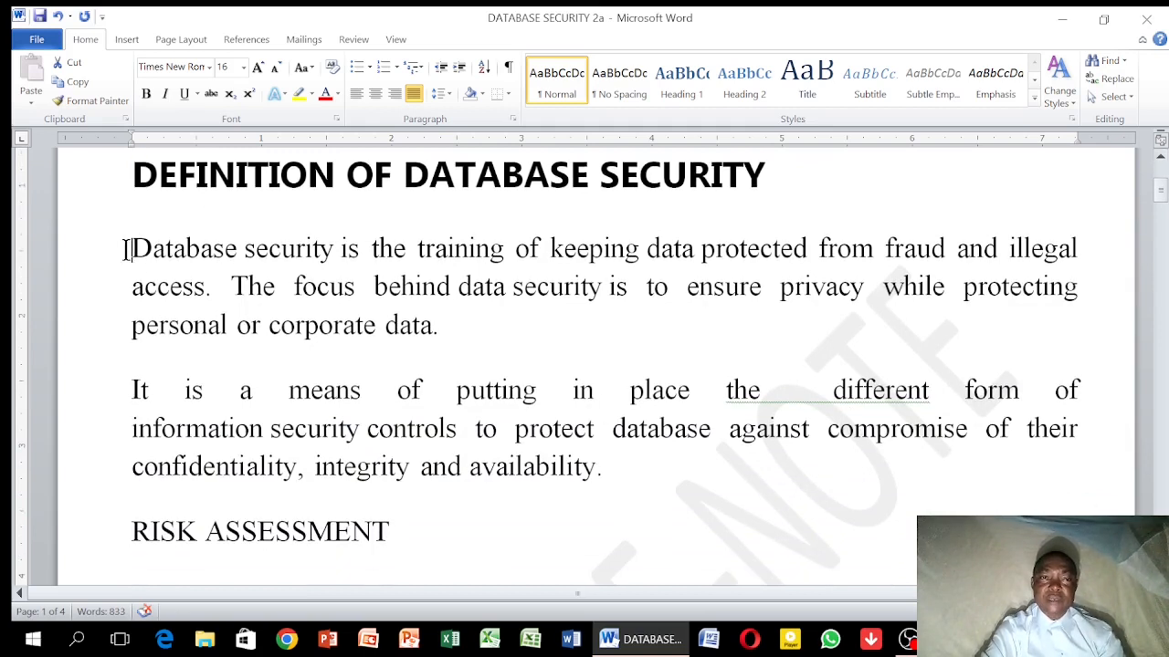
drag(126, 250, 485, 311)
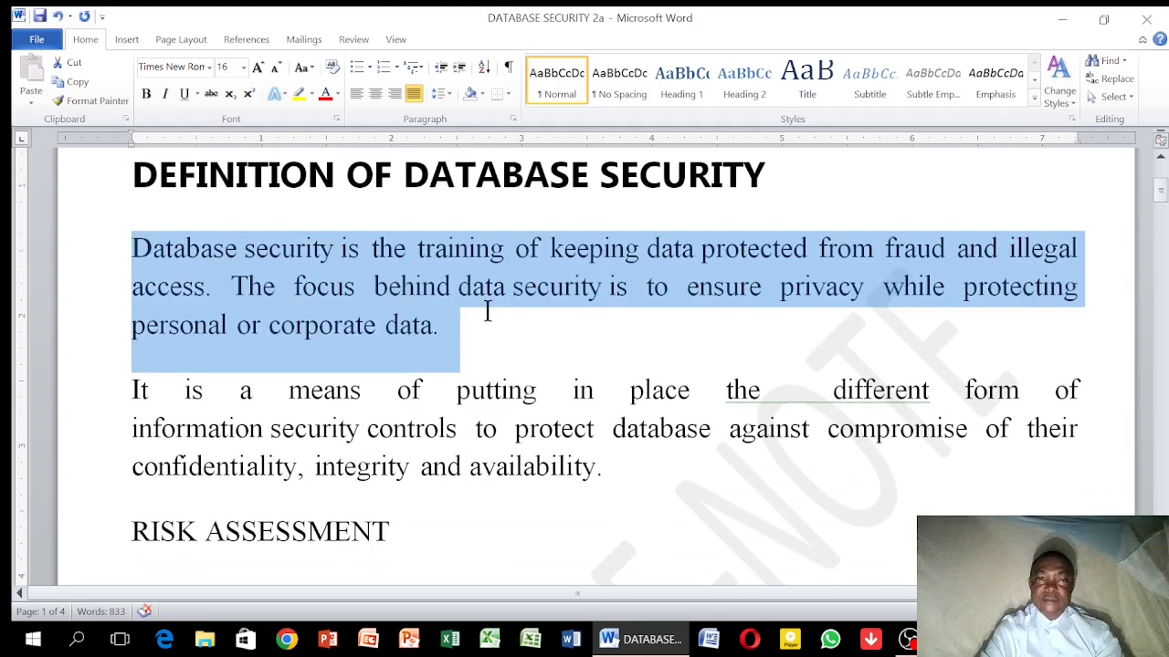
click(444, 94)
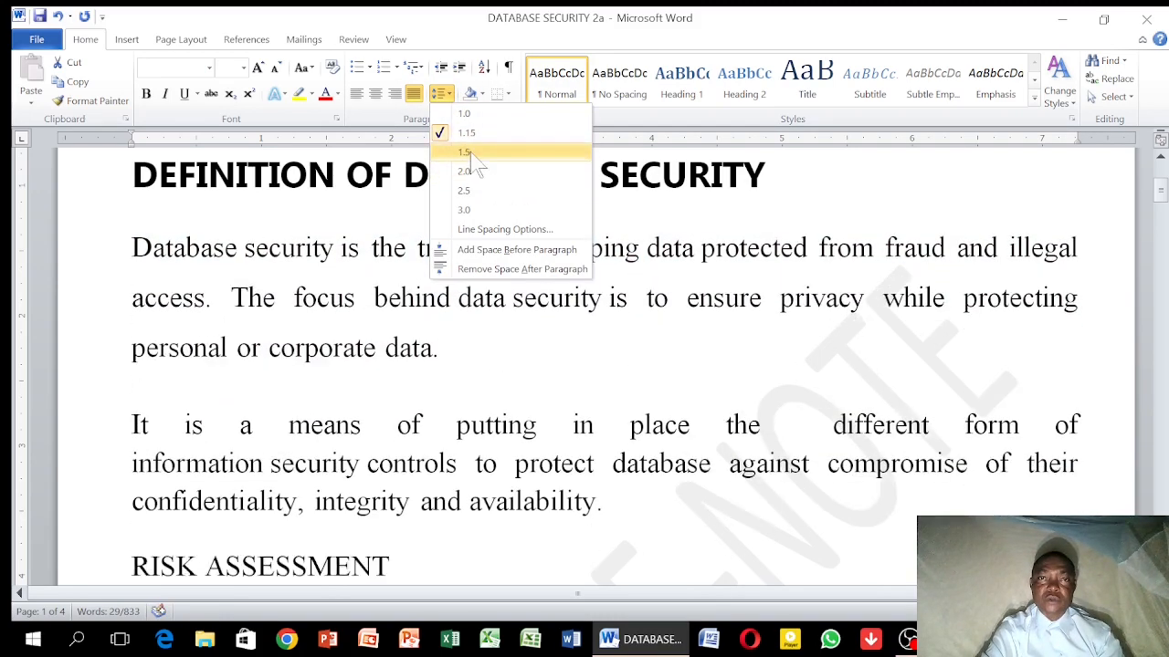
click(470, 151)
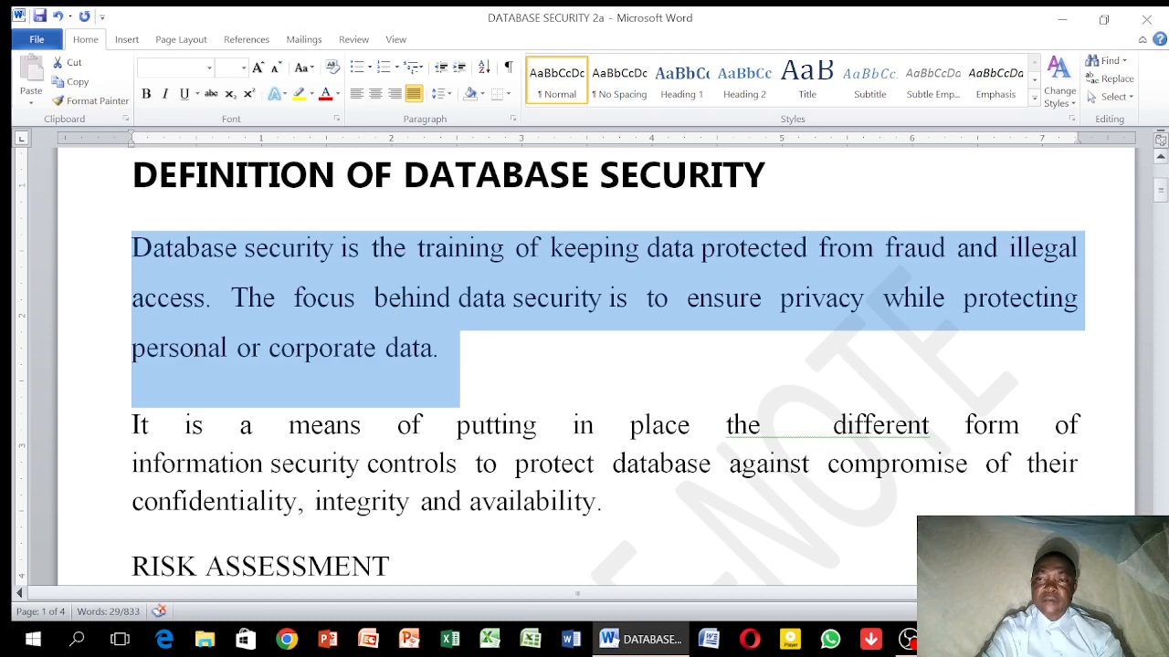
Set the line spacing of the paragraph beginning "It is a means of putting in place" to 2.0
scroll(584, 365, down, 4)
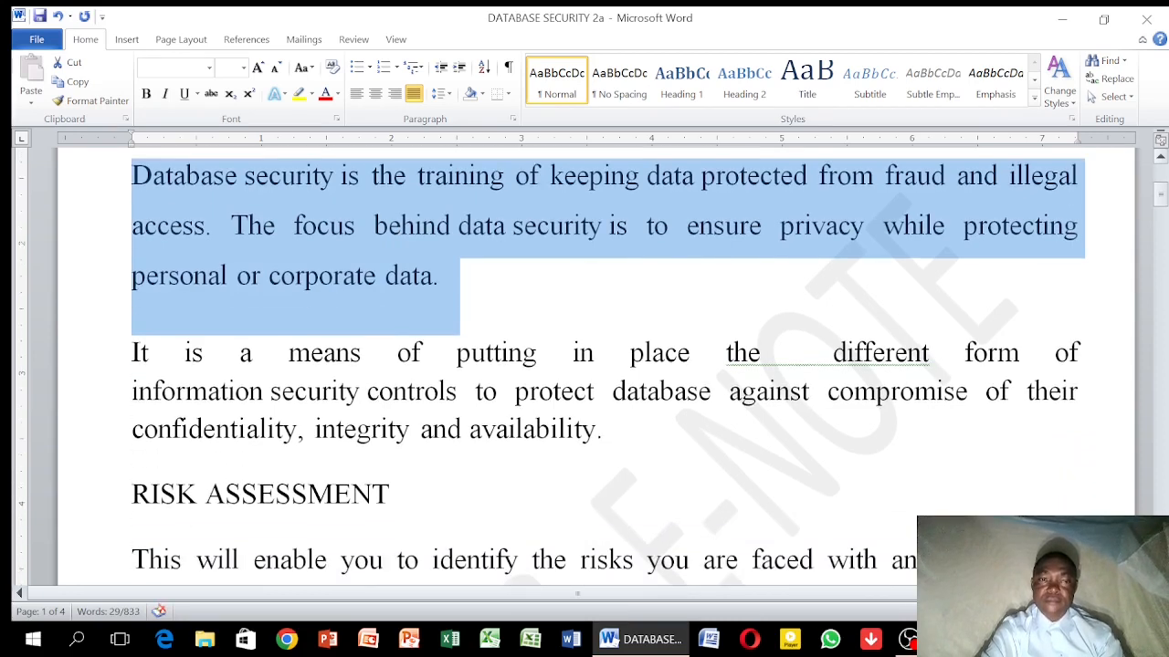
scroll(914, 528, down, 1)
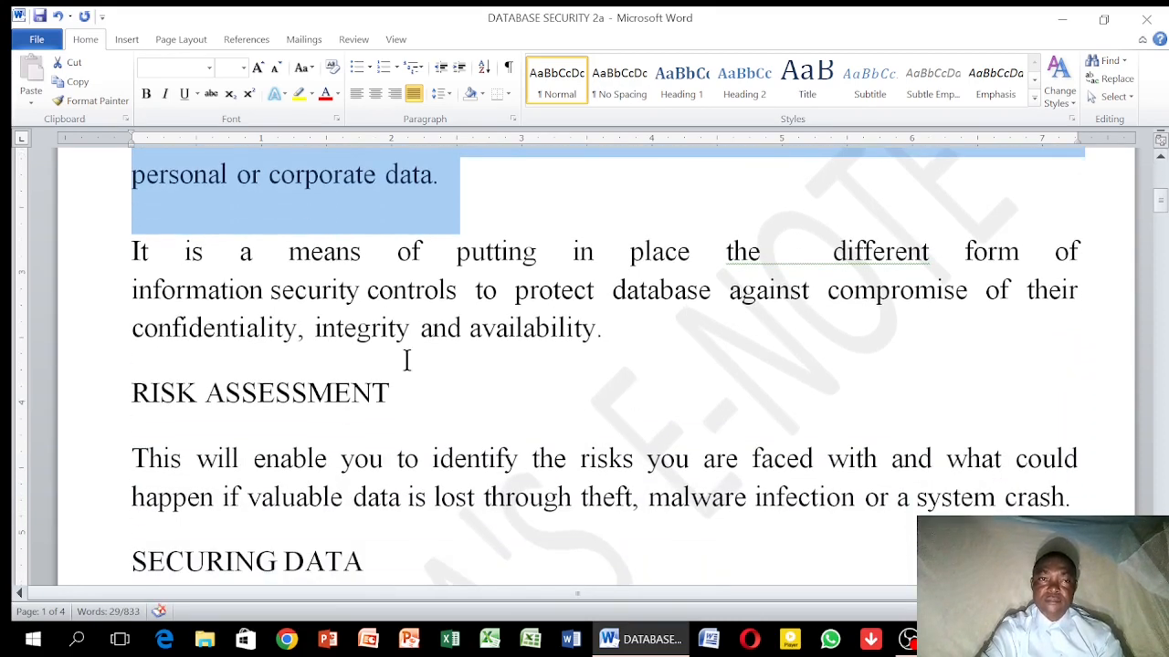
drag(128, 260, 603, 321)
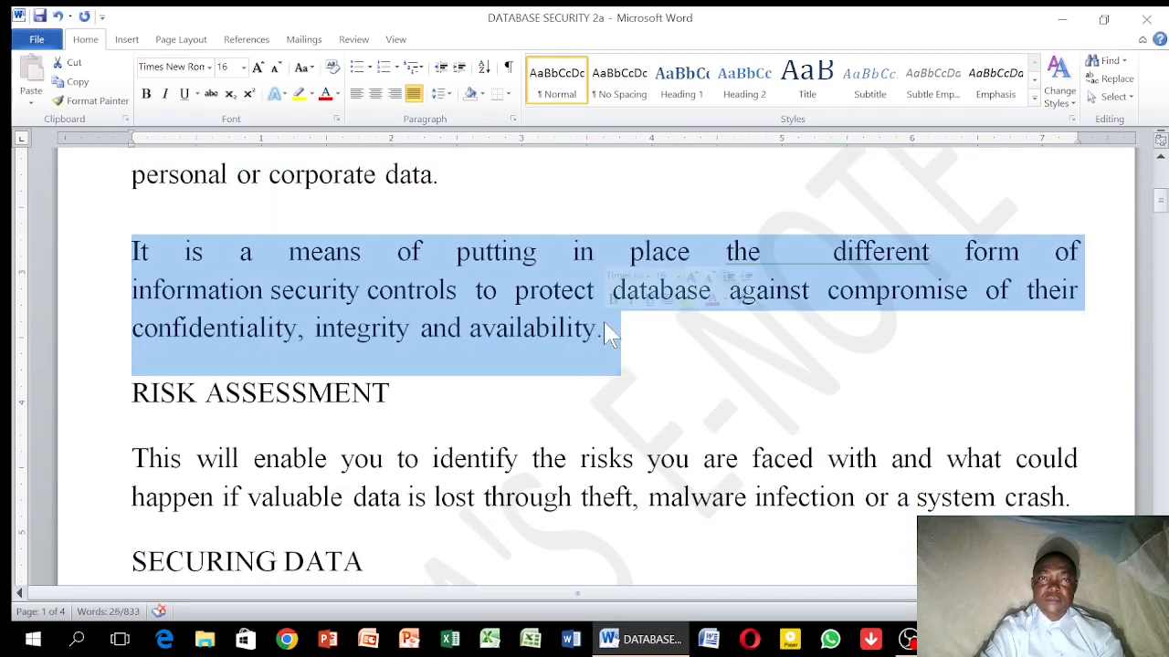
click(441, 94)
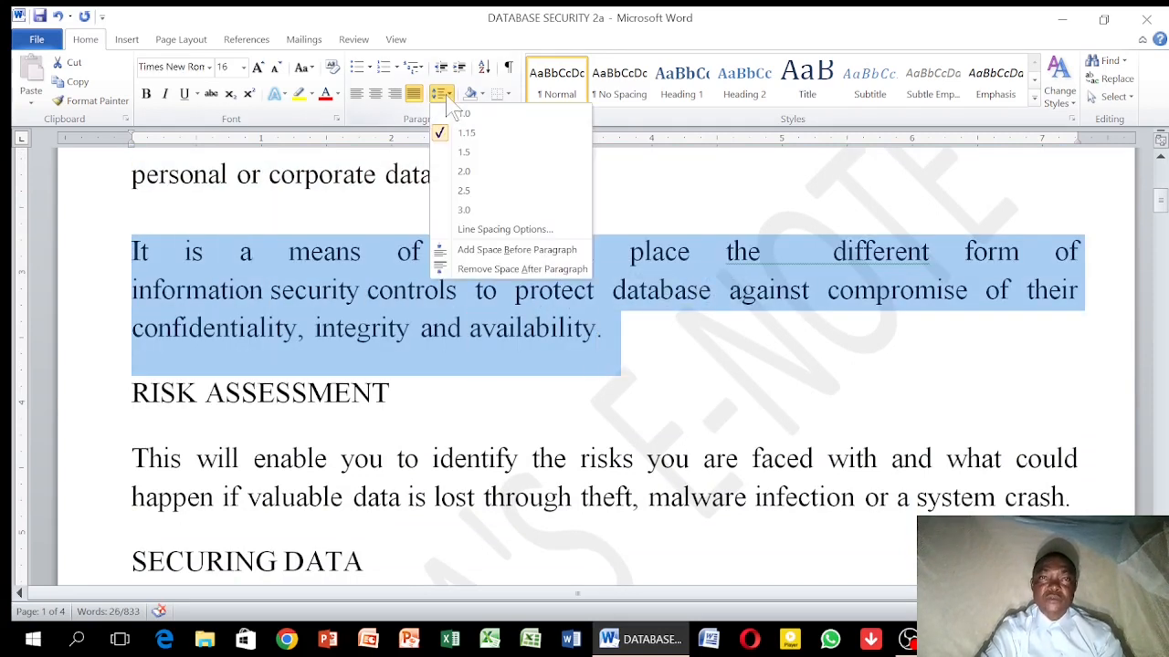
click(468, 169)
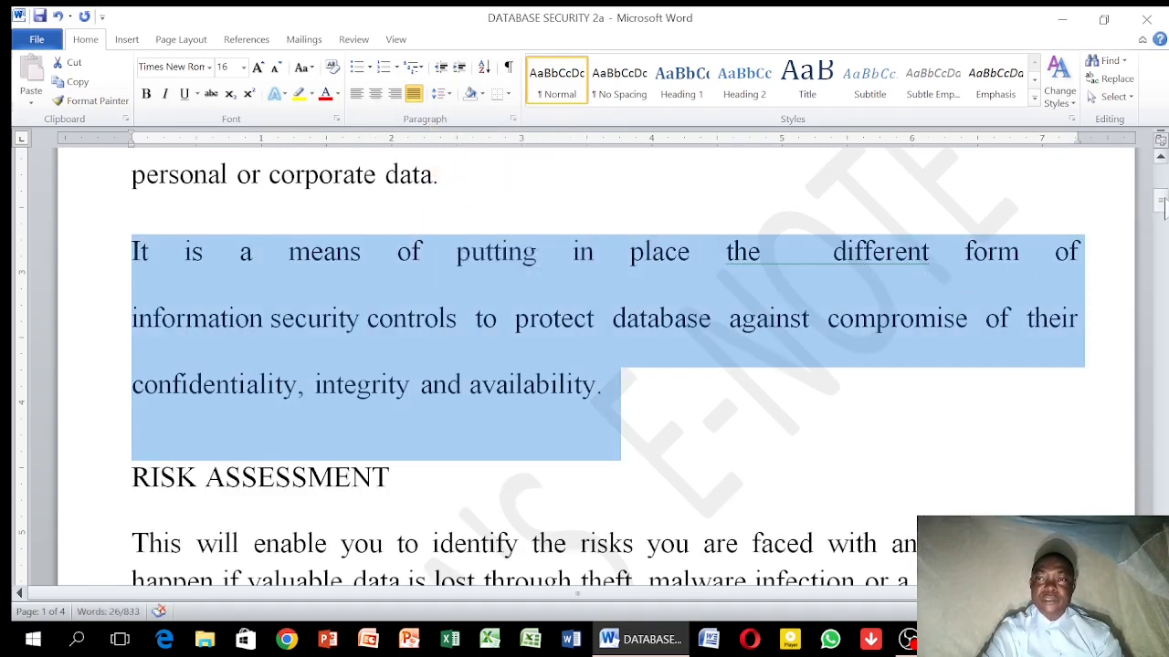
Give the selected "It is a means of putting in place" paragraph a left indent of 0.6" with special indentation set to (none)
click(1160, 161)
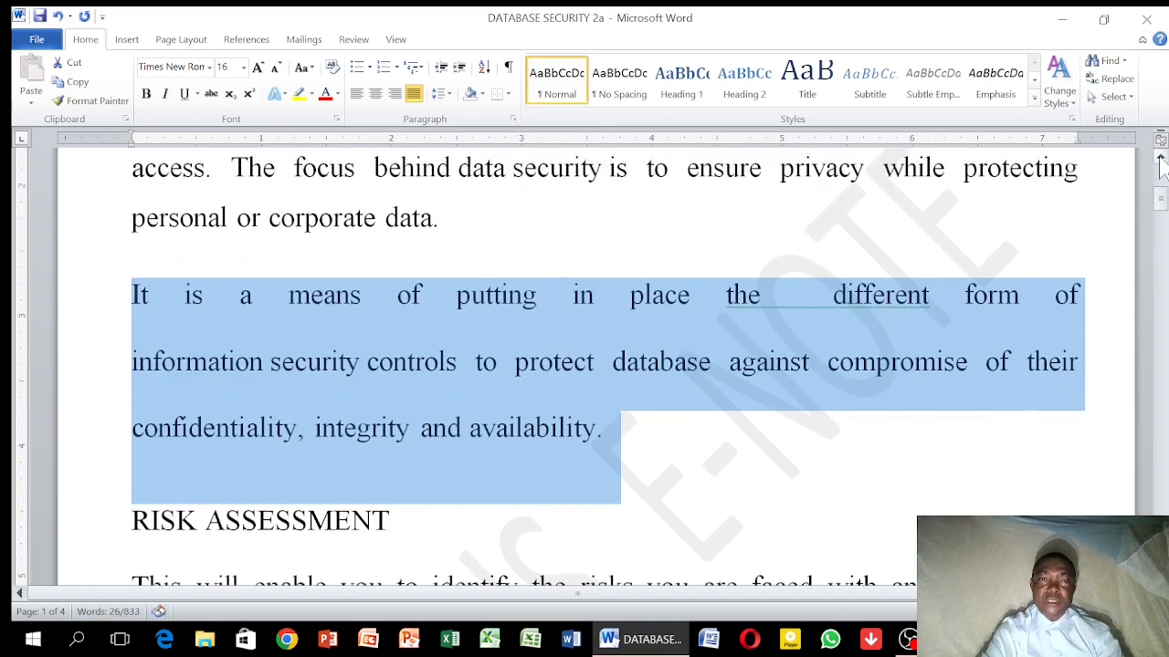
click(1160, 161)
click(1161, 162)
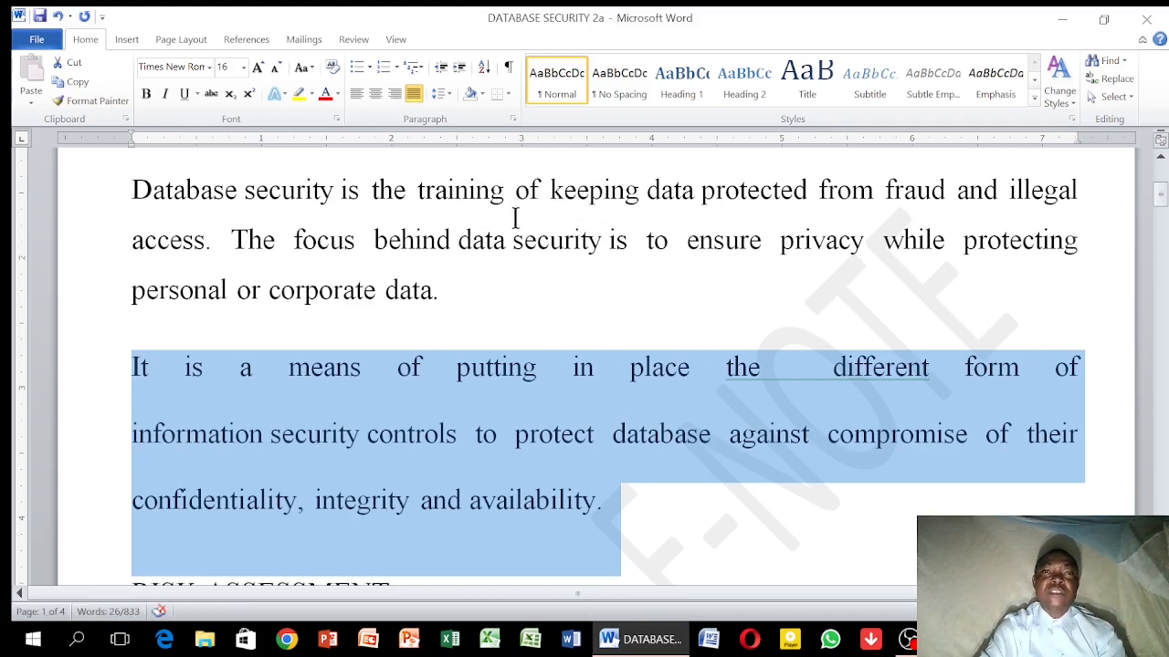
click(514, 119)
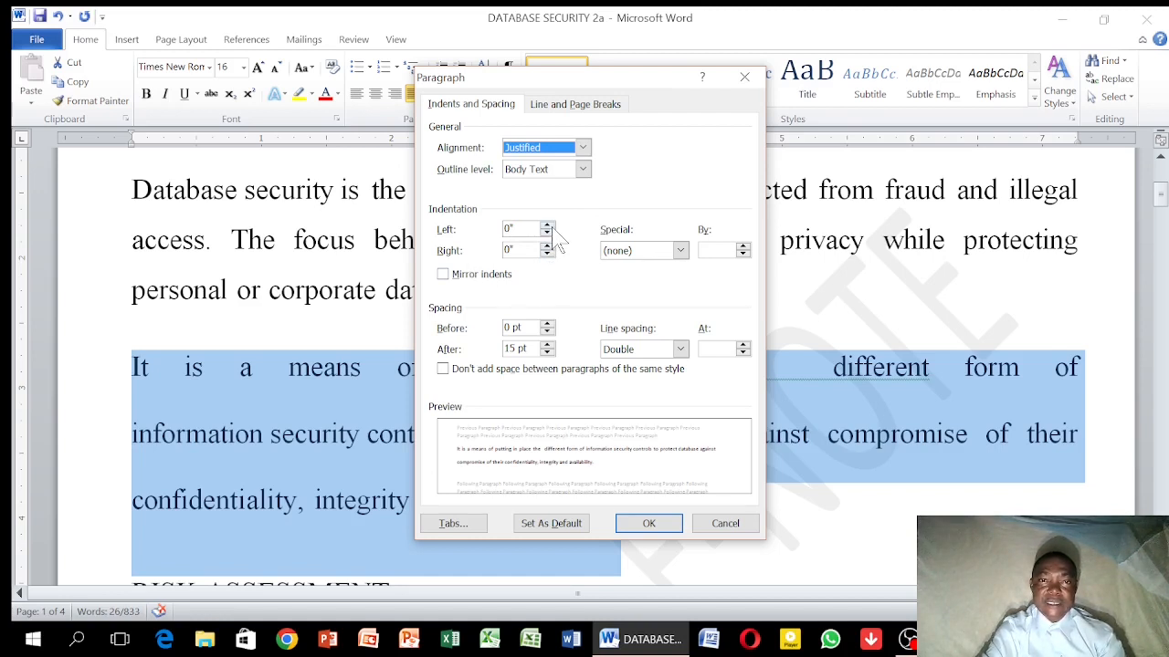
click(547, 225)
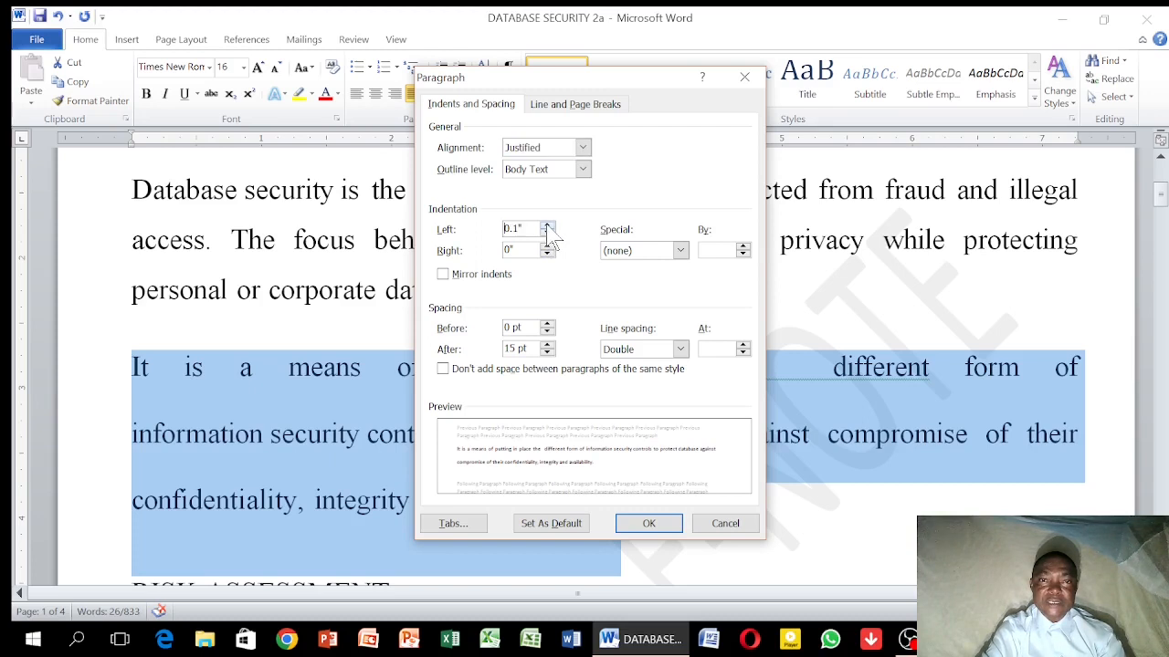
click(547, 225)
click(547, 225)
click(546, 225)
click(547, 225)
click(547, 226)
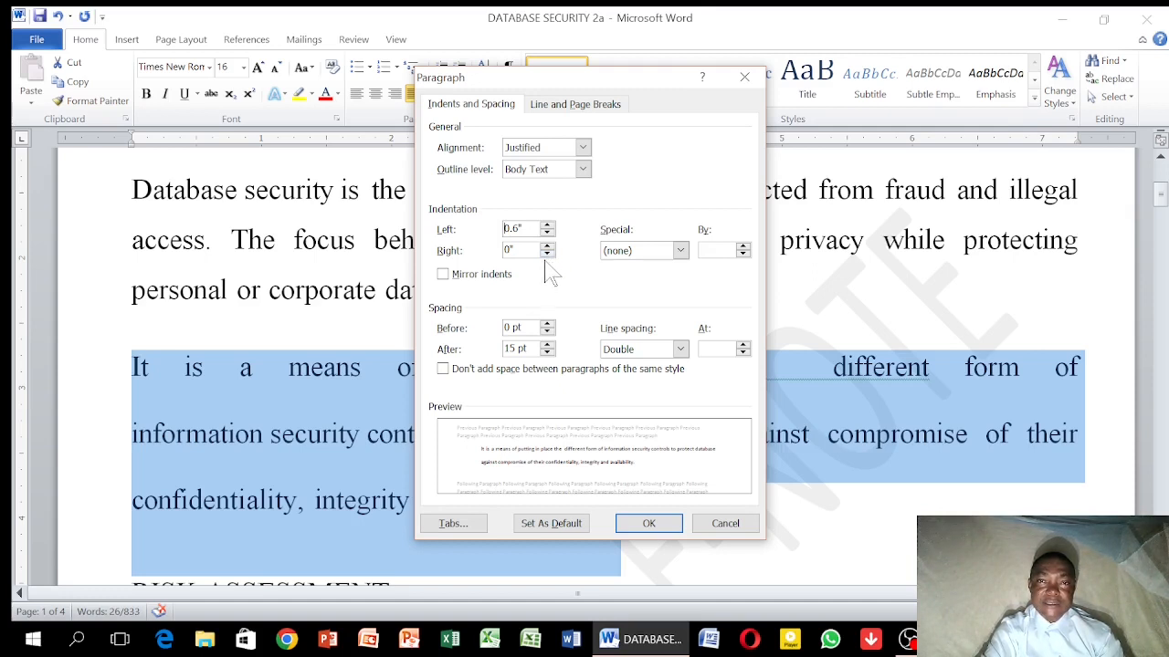
click(680, 253)
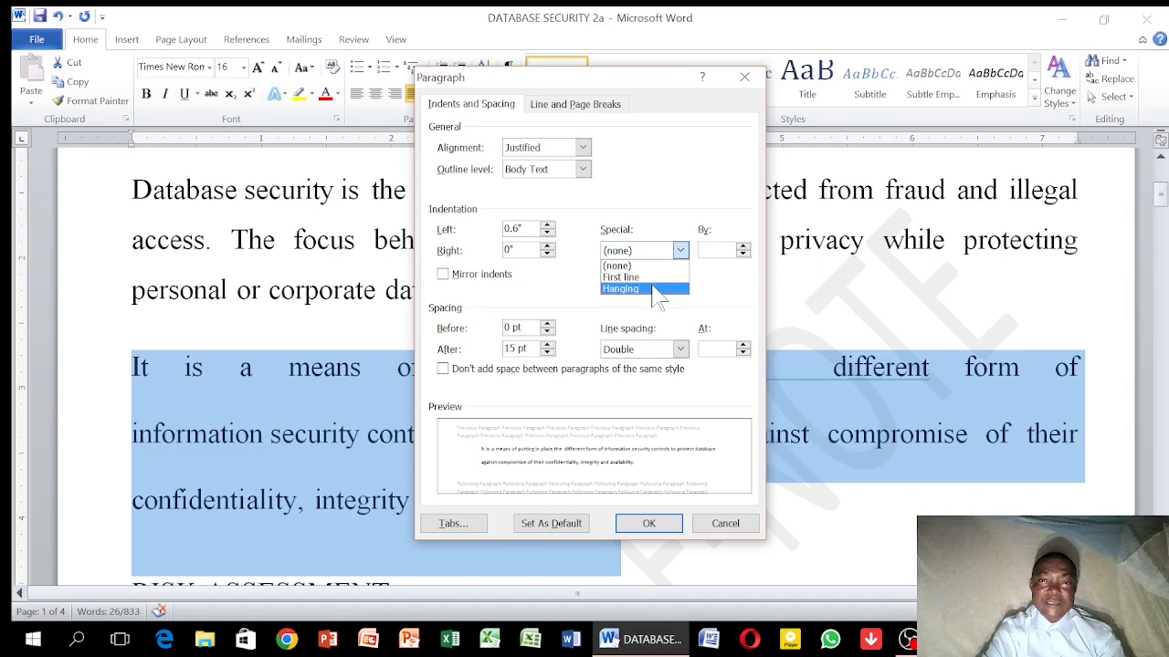
click(656, 268)
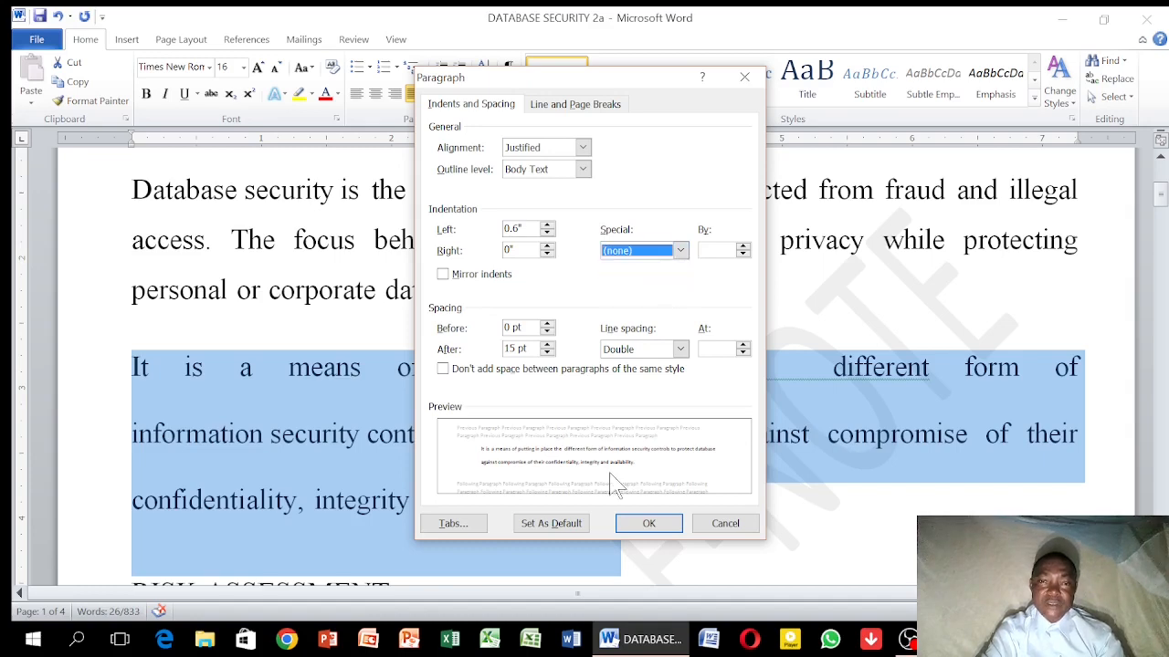
click(648, 524)
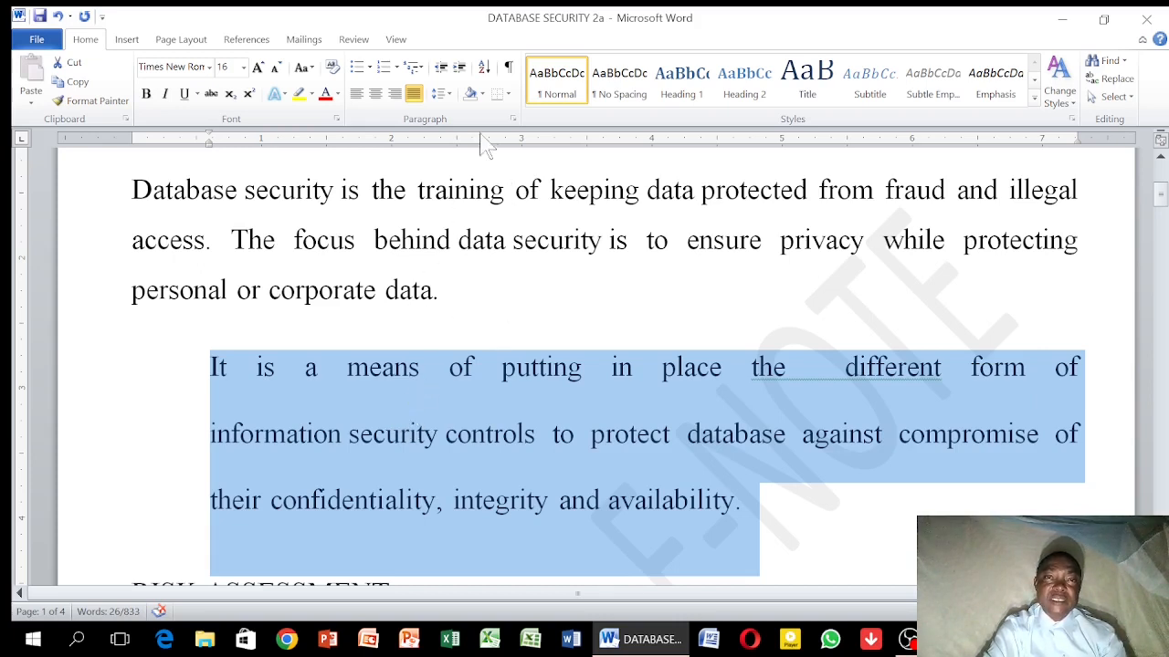
Change the indented paragraph's line spacing to Single through the paragraph settings
click(513, 121)
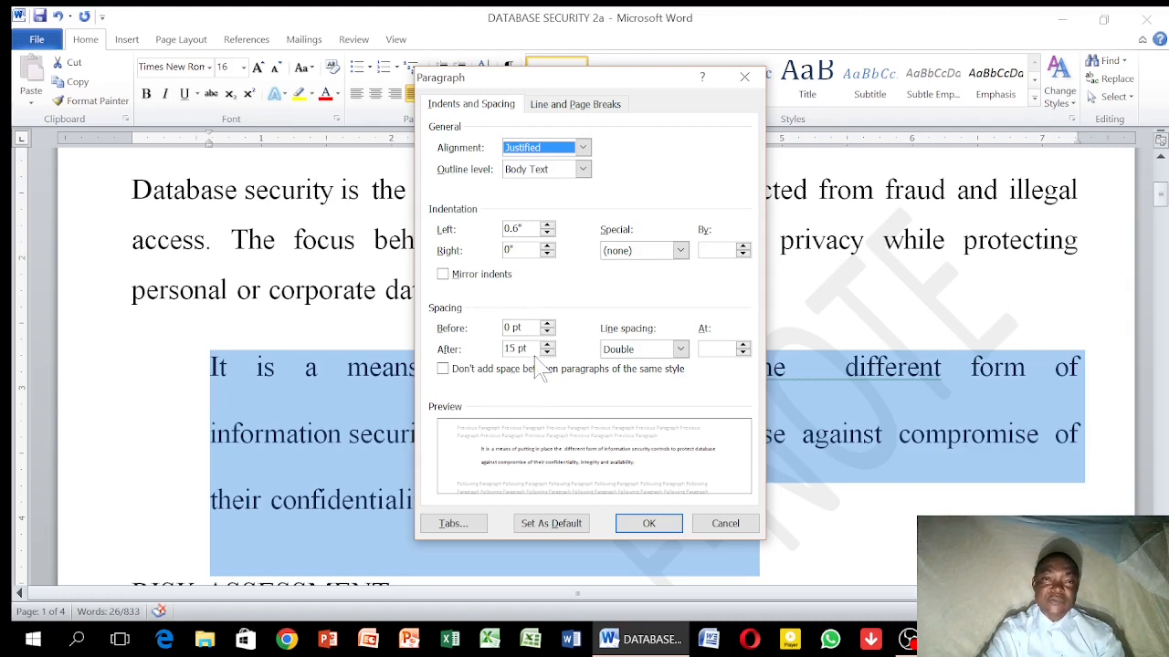
click(680, 350)
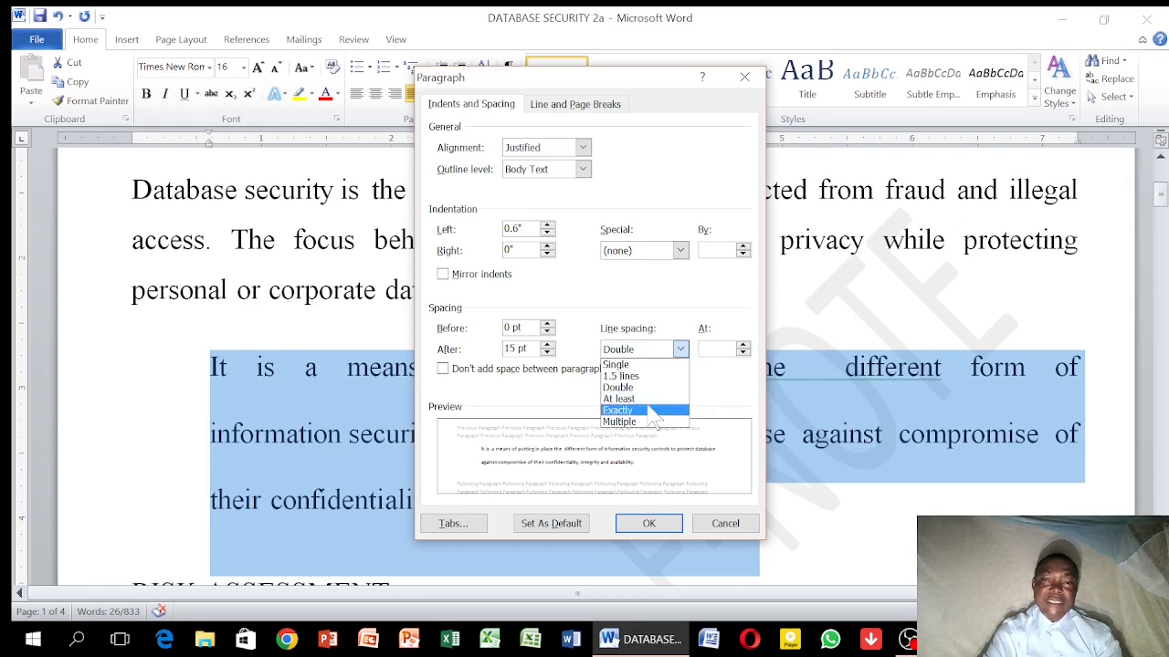
click(660, 364)
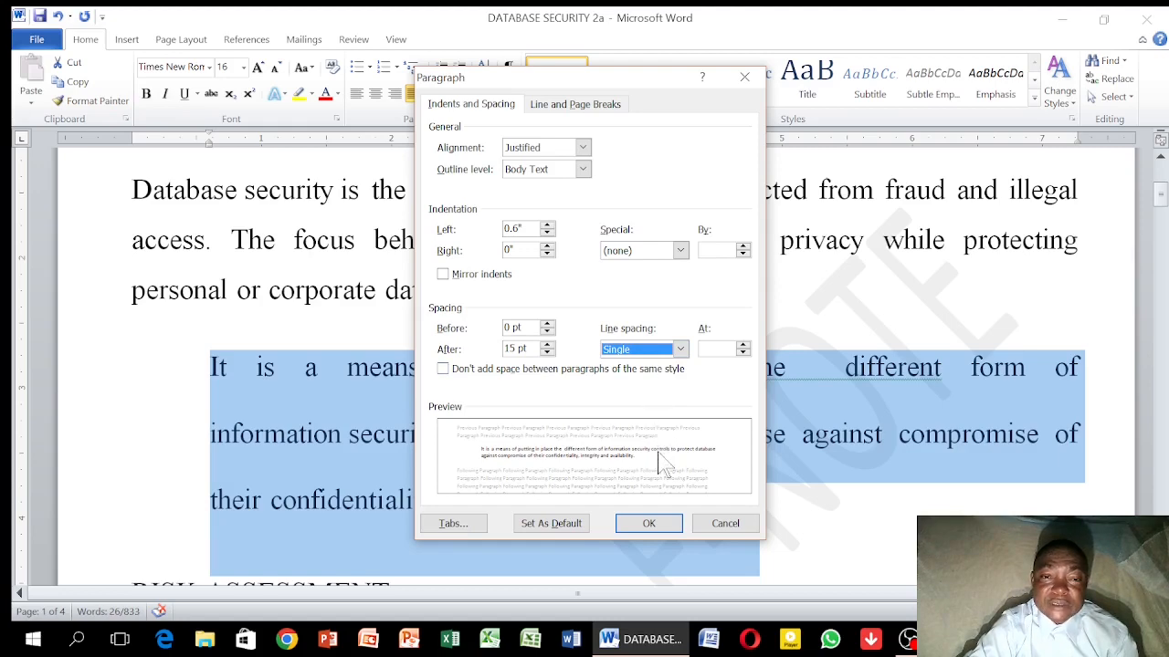
click(648, 524)
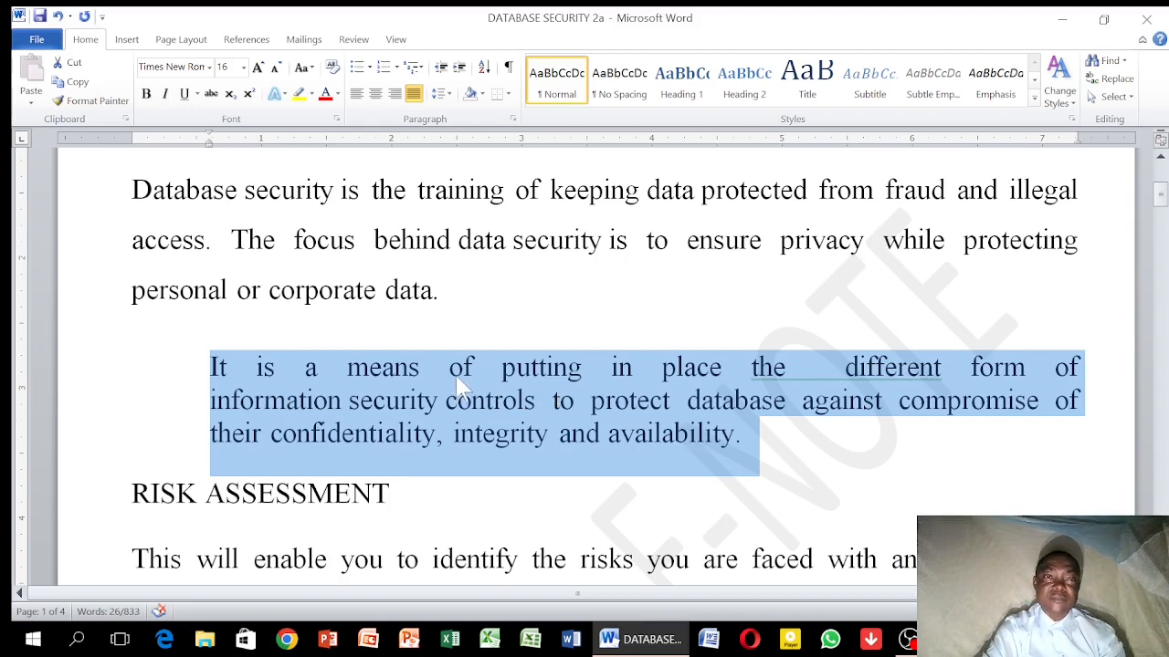
Shade the background of the indented paragraph with the standard Light Blue colour and deselect it
click(482, 95)
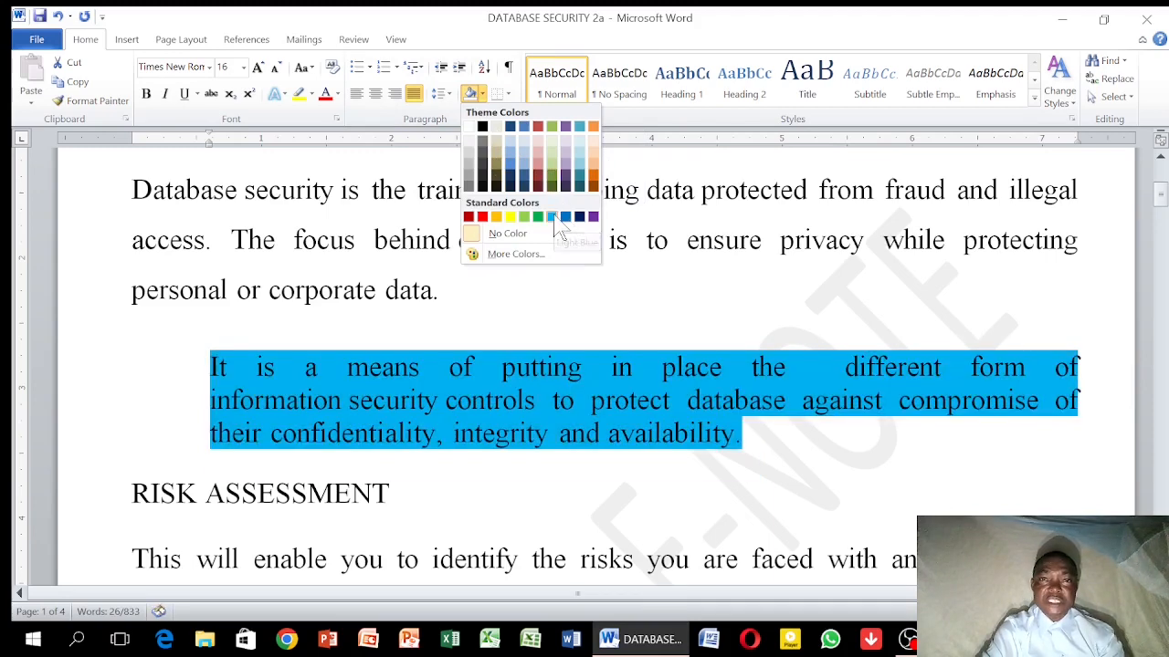
click(554, 217)
click(523, 291)
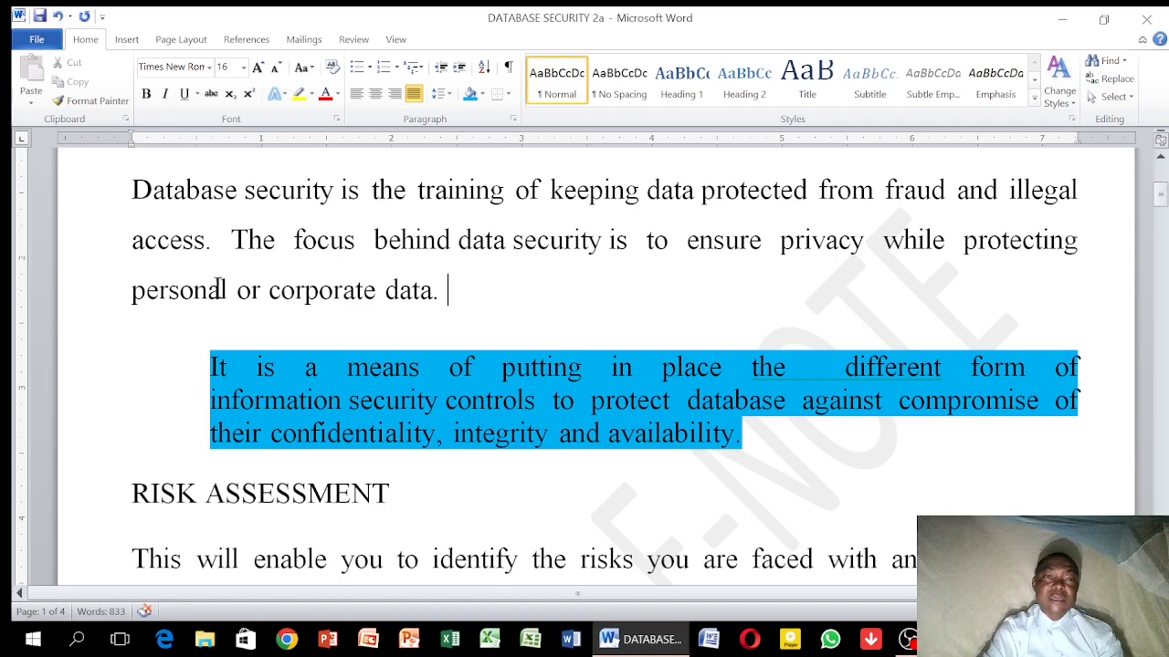
Select the blue-shaded paragraph and remove its background shading with No Color
mouse_move(212, 361)
mouse_down()
mouse_move(306, 398)
mouse_move(605, 363)
mouse_move(785, 402)
mouse_move(747, 424)
mouse_move(749, 401)
mouse_move(748, 419)
mouse_up()
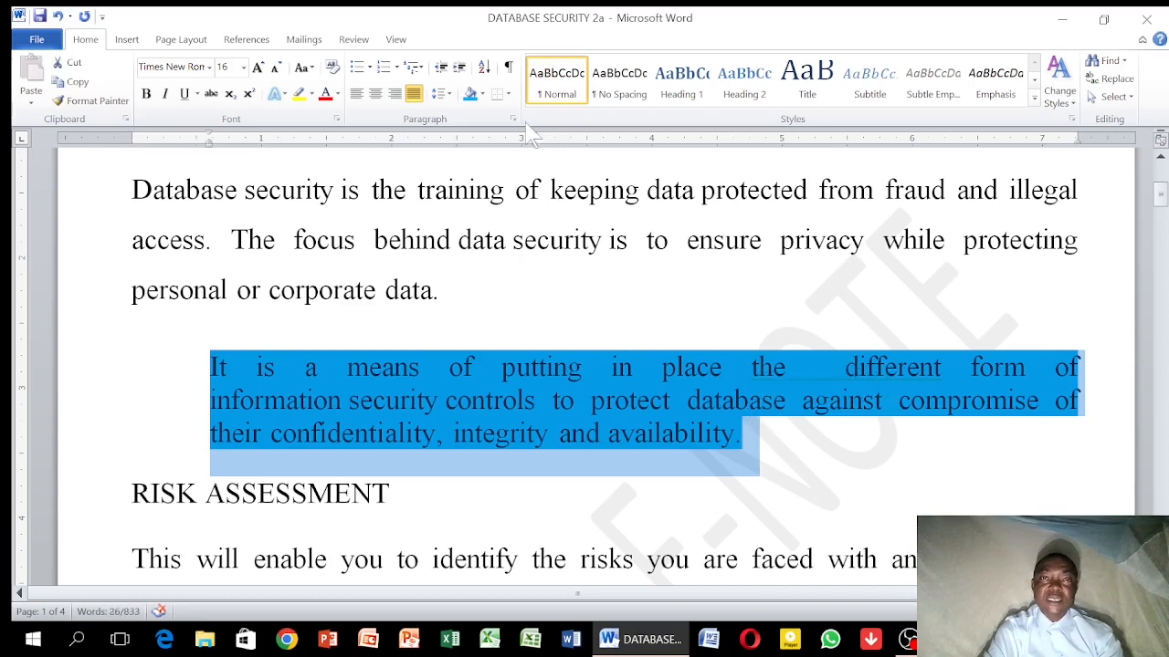
click(483, 95)
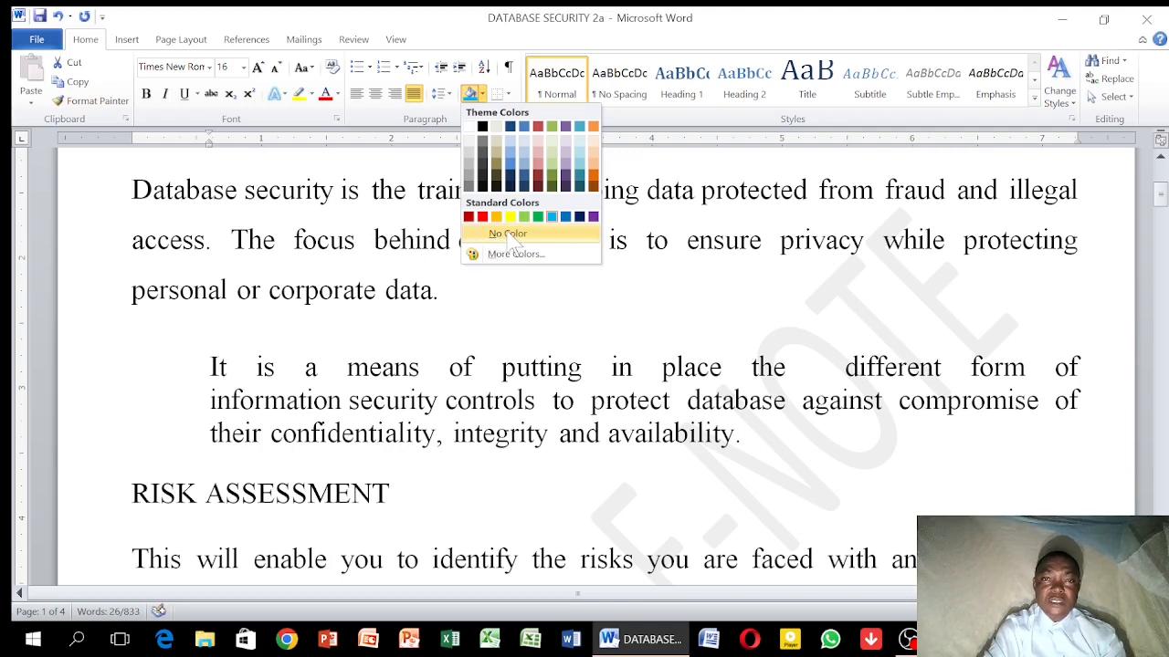
click(507, 234)
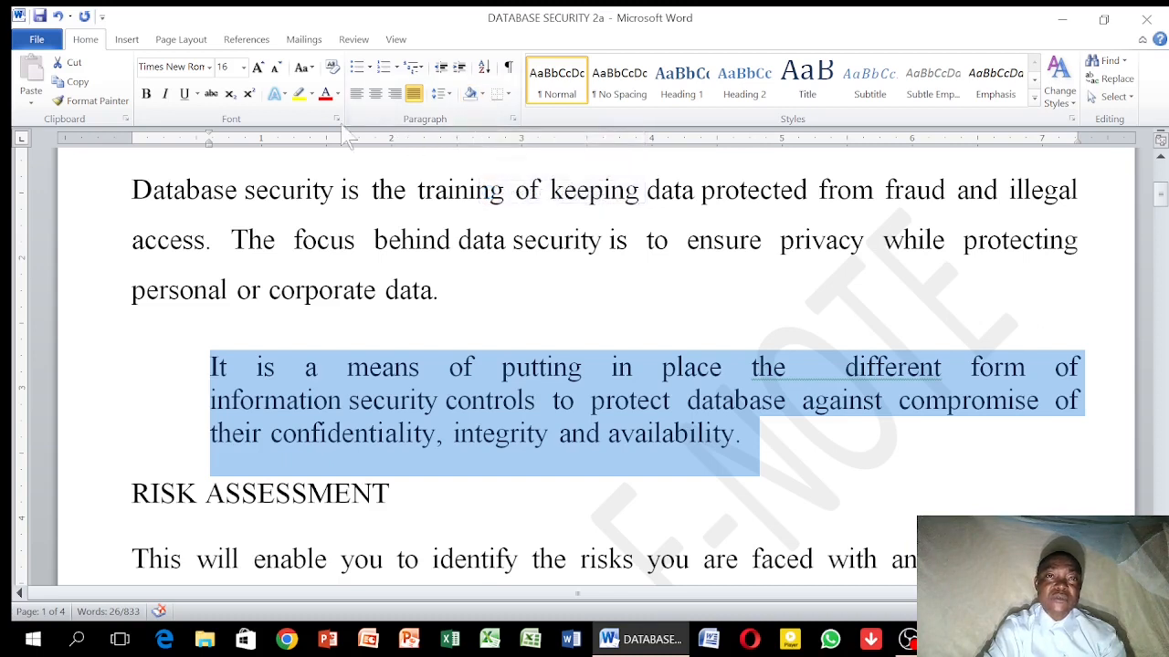
Highlight the text of the indented paragraph in purple and deselect it
click(312, 95)
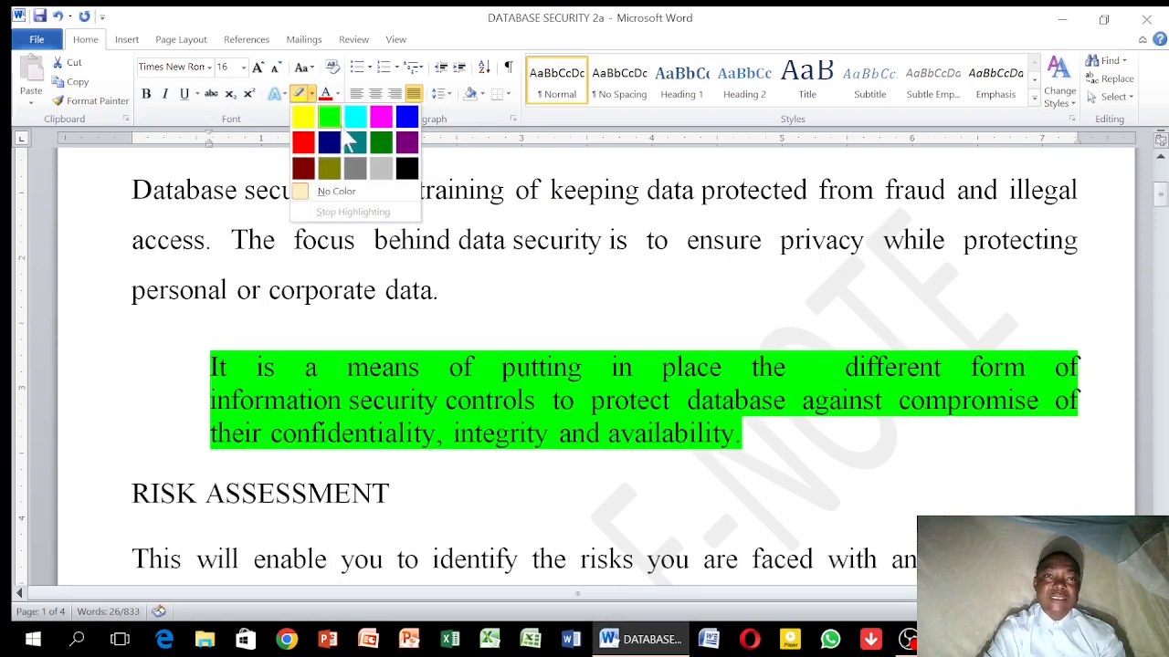
click(406, 145)
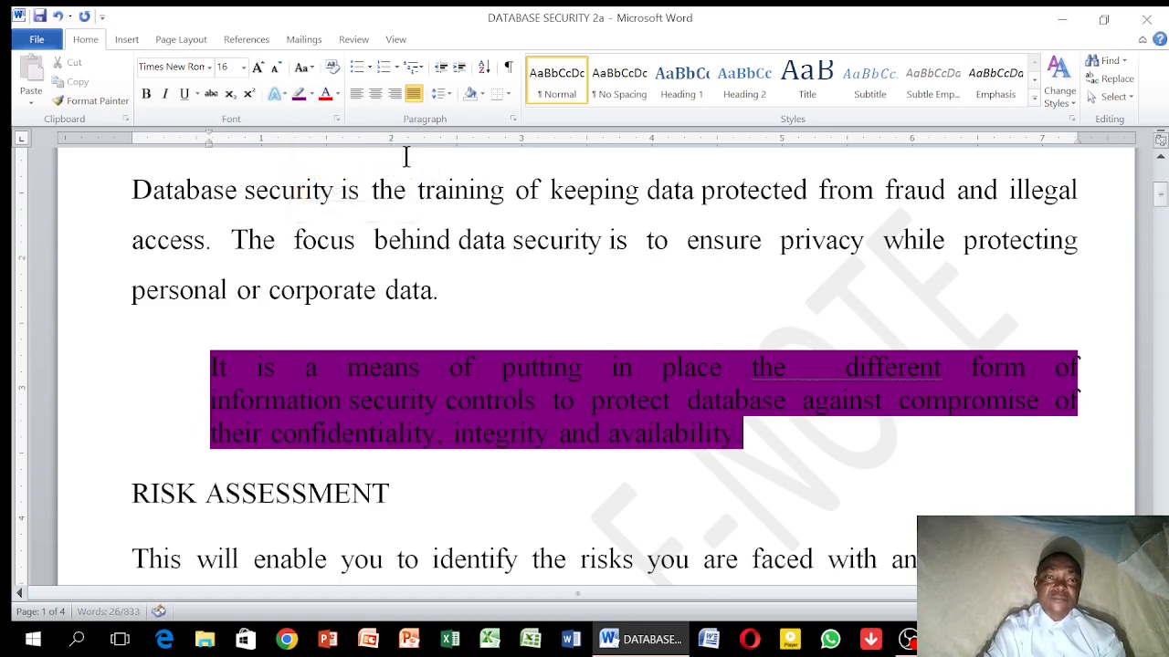
click(491, 367)
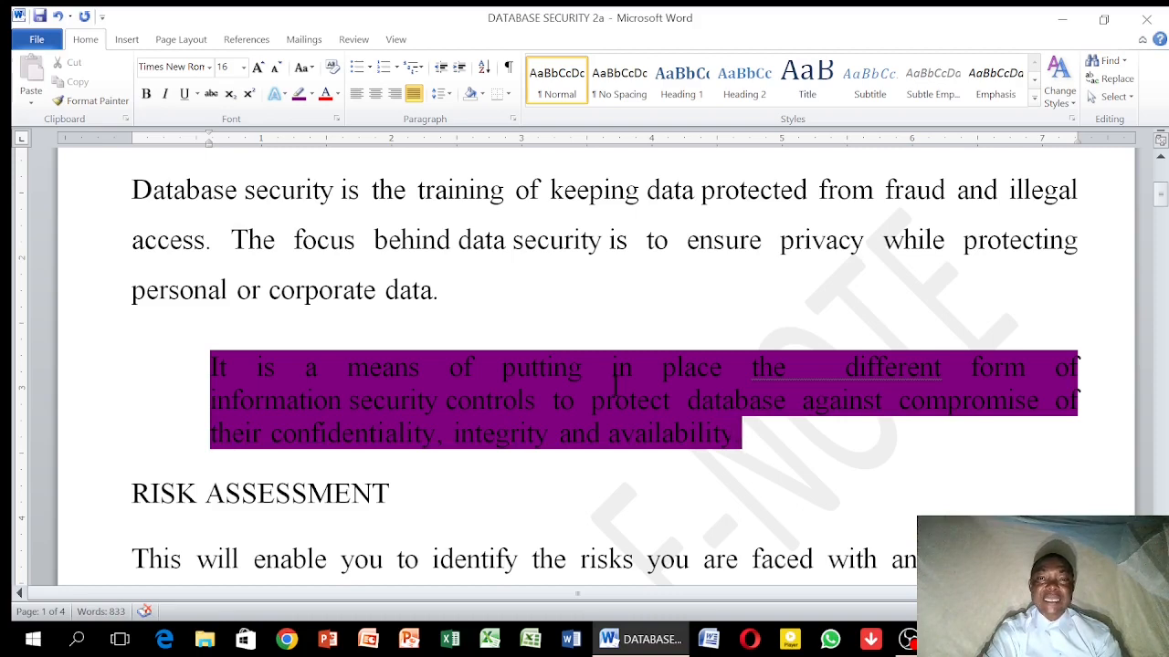
Undo the purple highlight on the indented paragraph and deselect the text
click(482, 95)
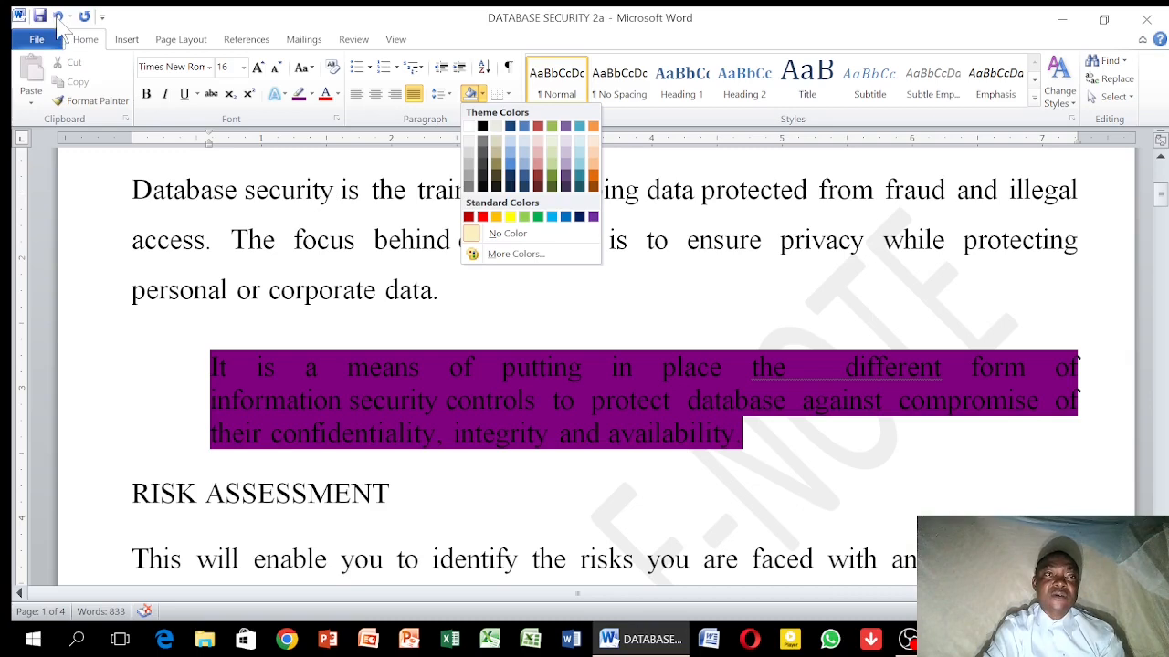
click(484, 234)
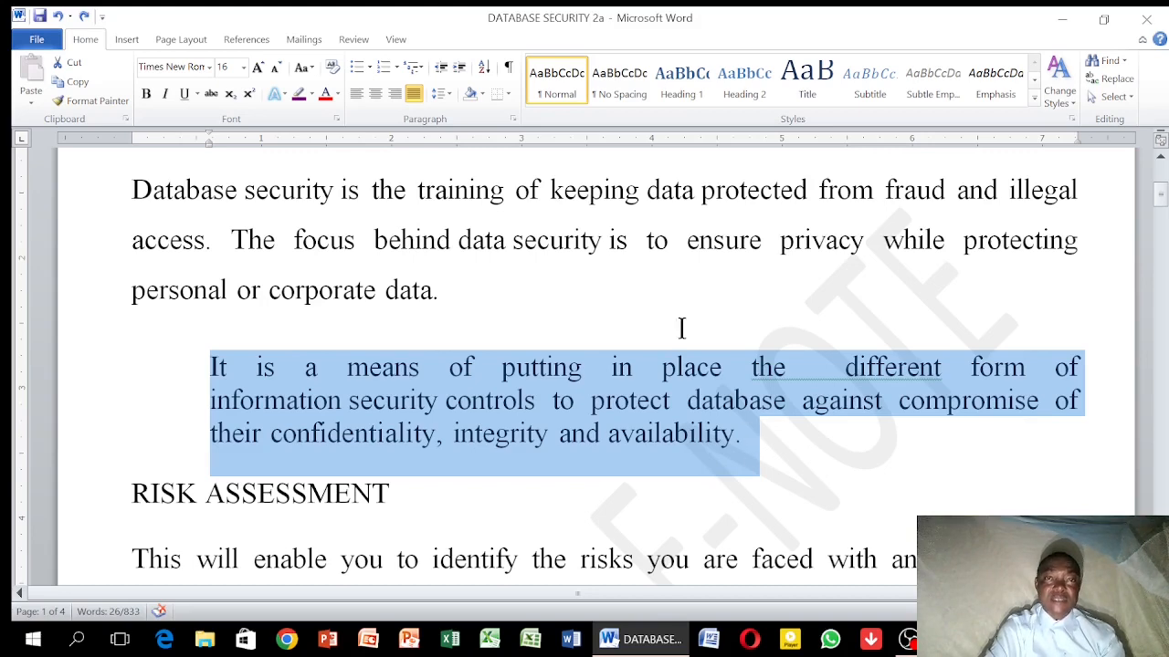
click(482, 94)
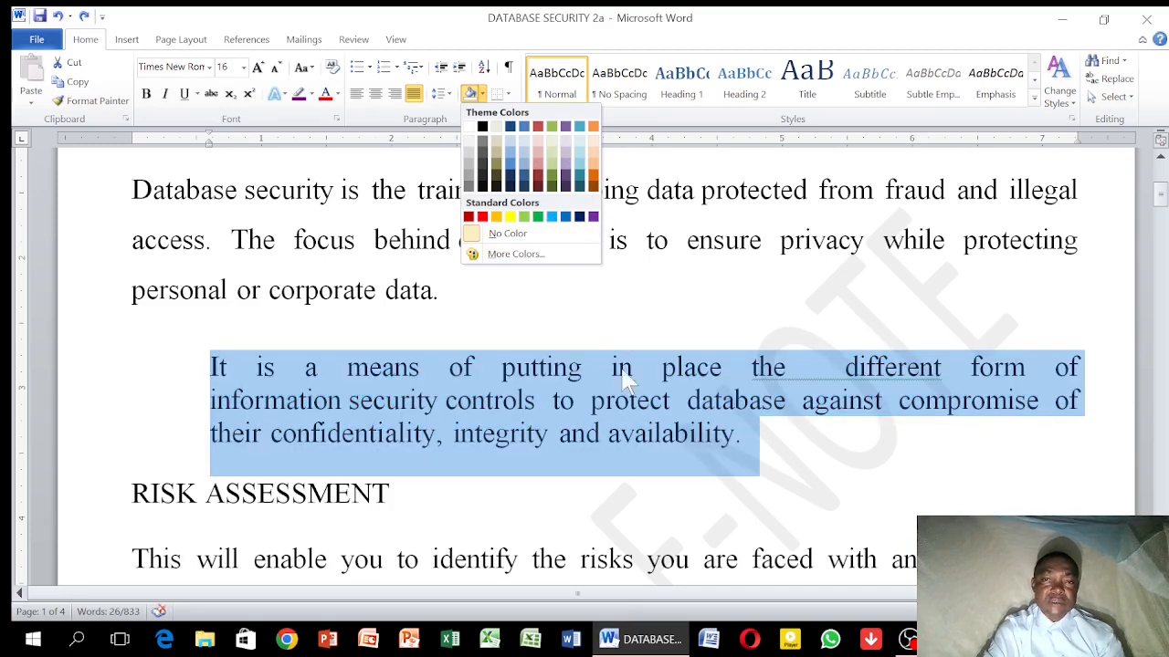
click(716, 481)
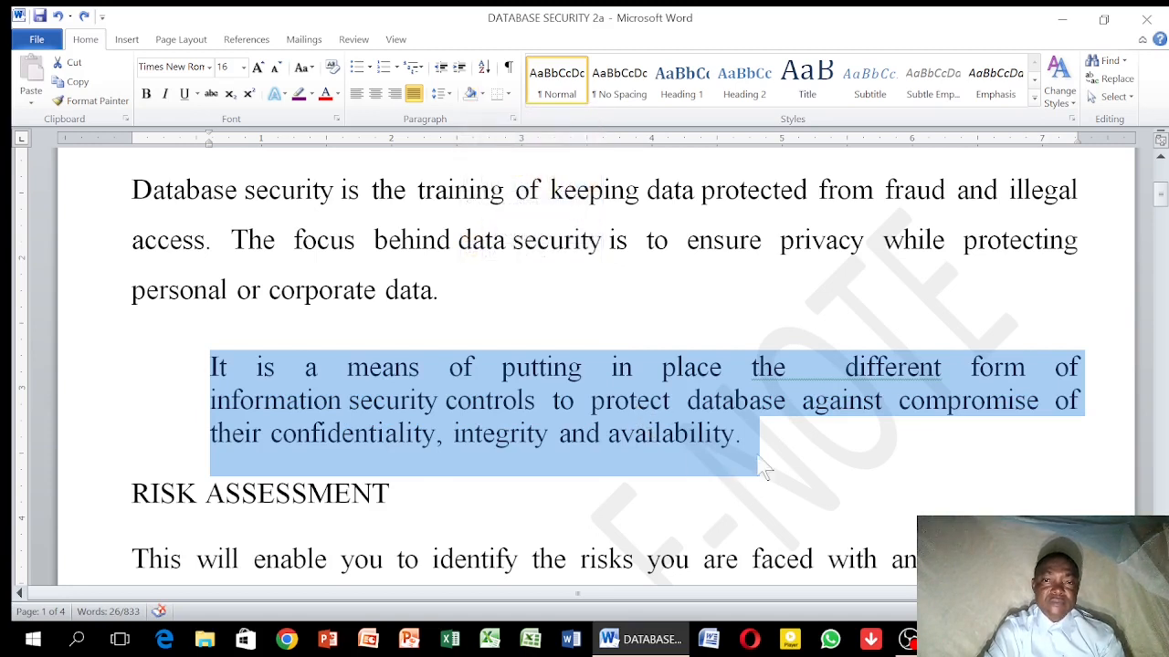
click(796, 450)
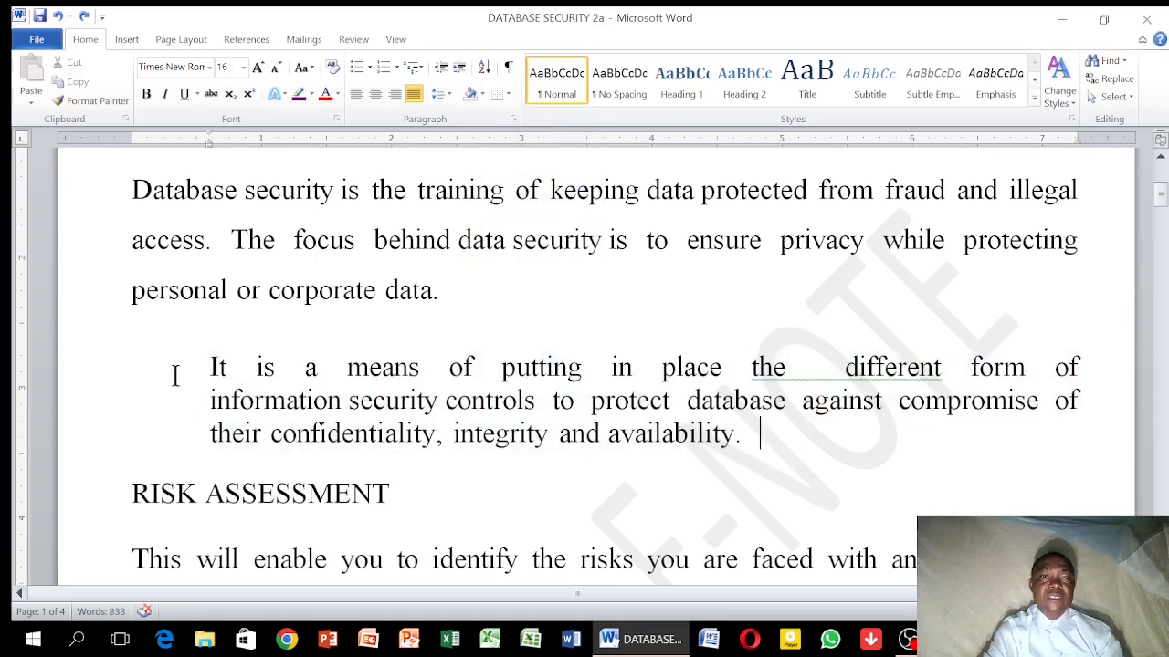
Apply the text effect with white fill, orange outline and glow to the indented paragraph, and deselect it
drag(106, 369, 184, 440)
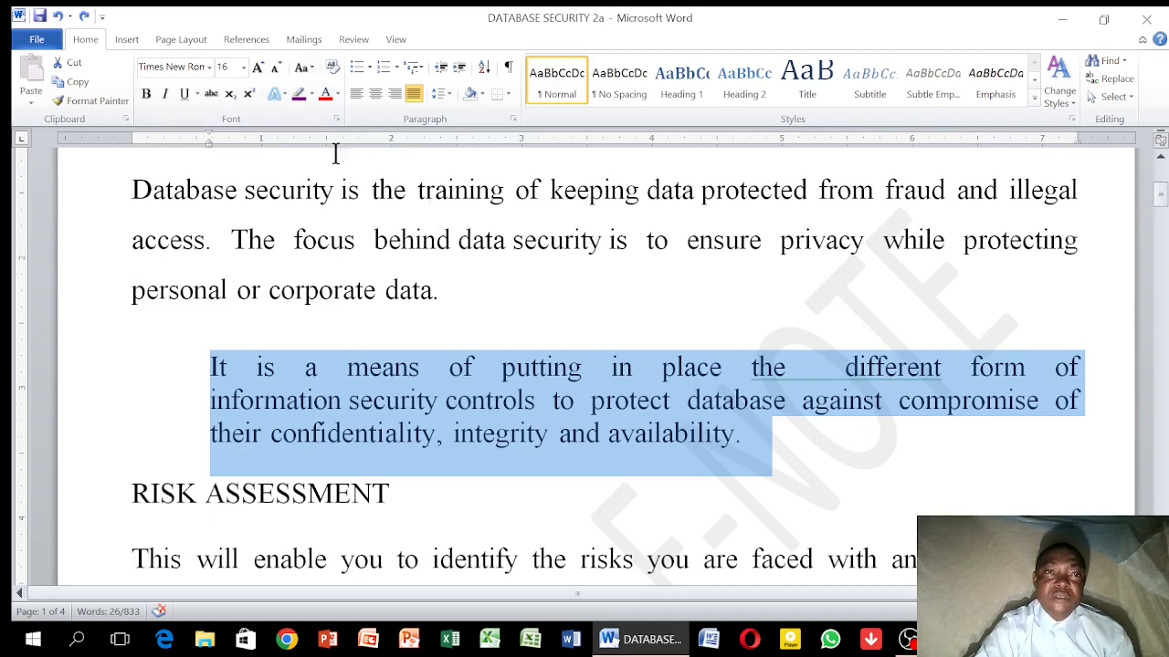
click(285, 95)
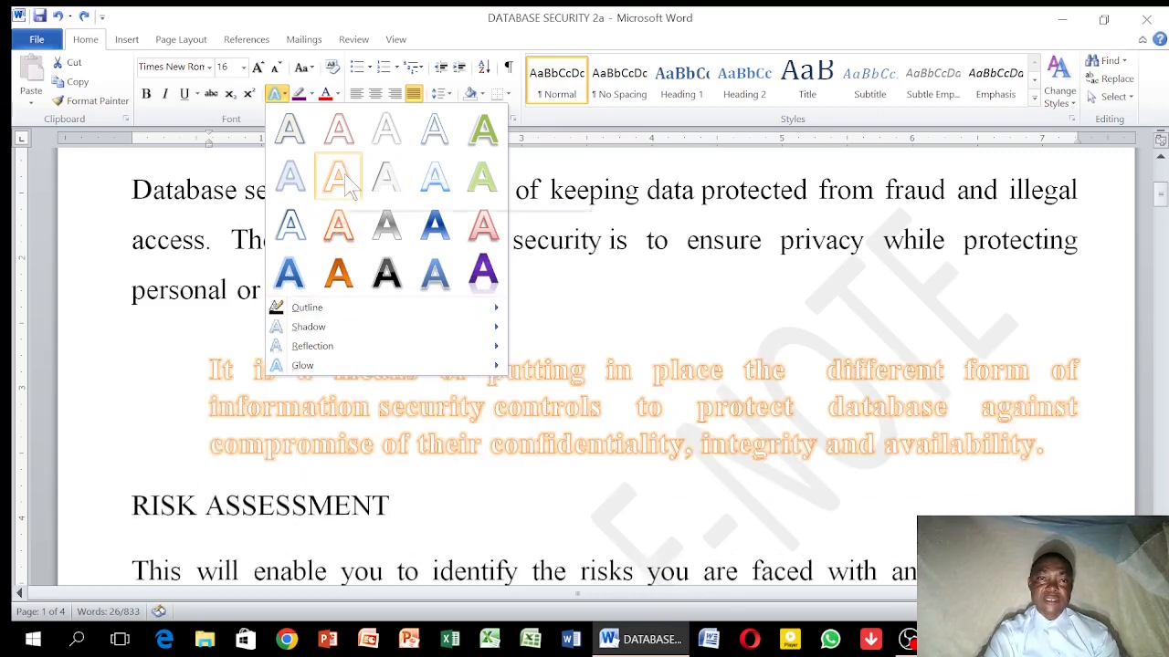
click(343, 177)
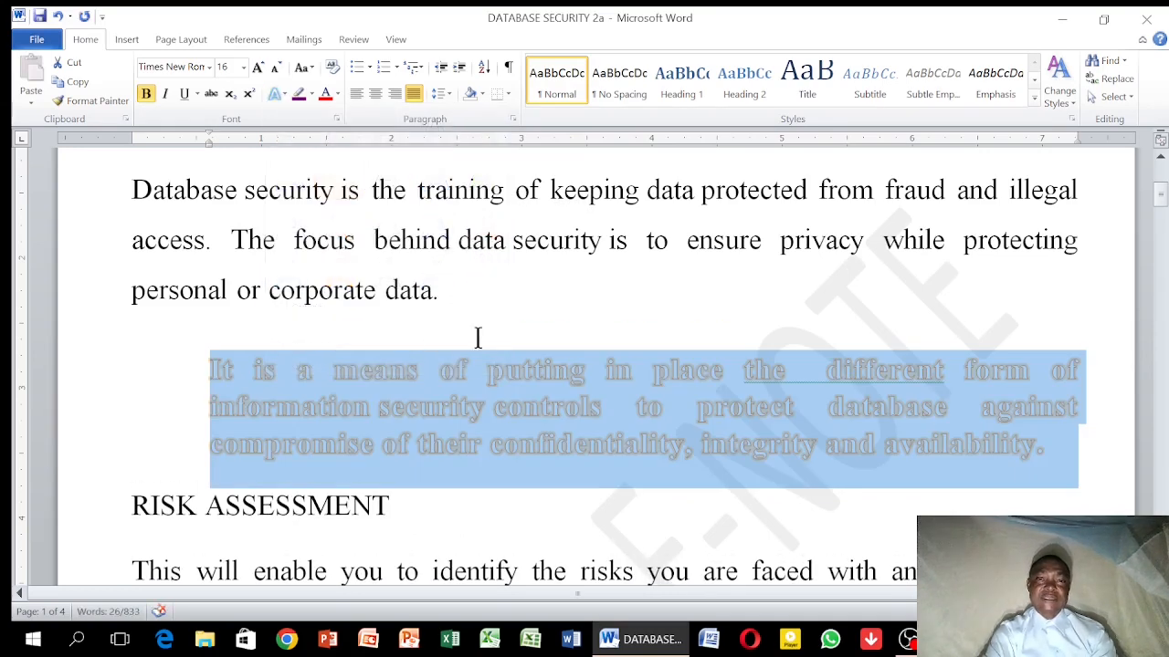
click(538, 326)
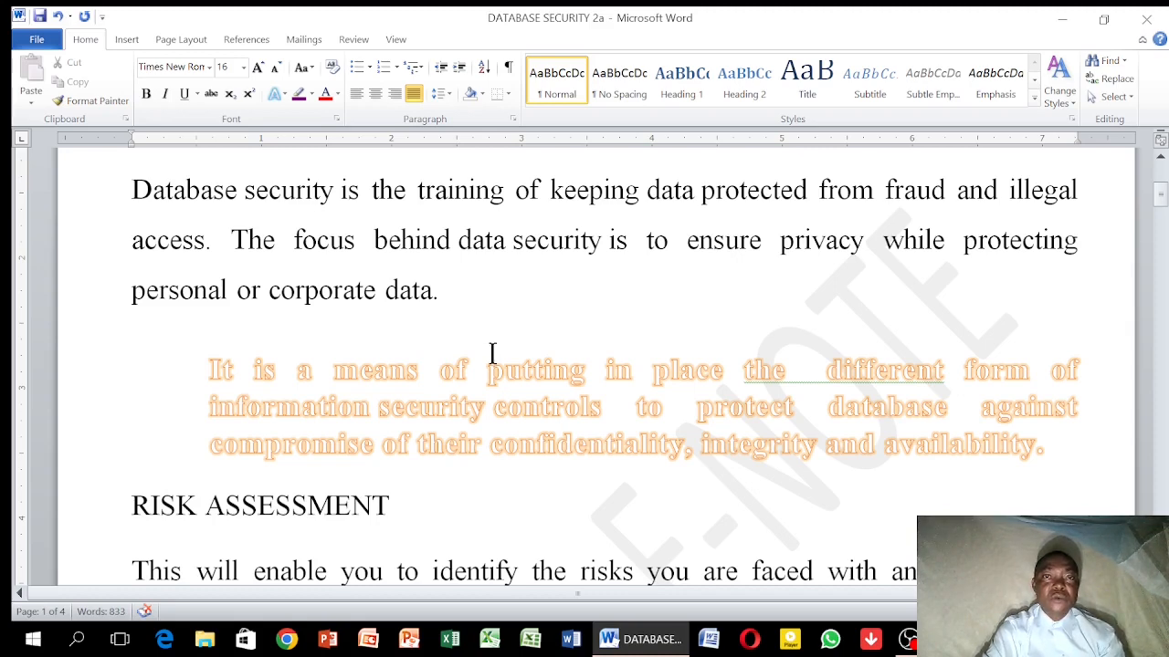
Set up a page border with the orange cupcake art, applied to This section - First page only
click(191, 41)
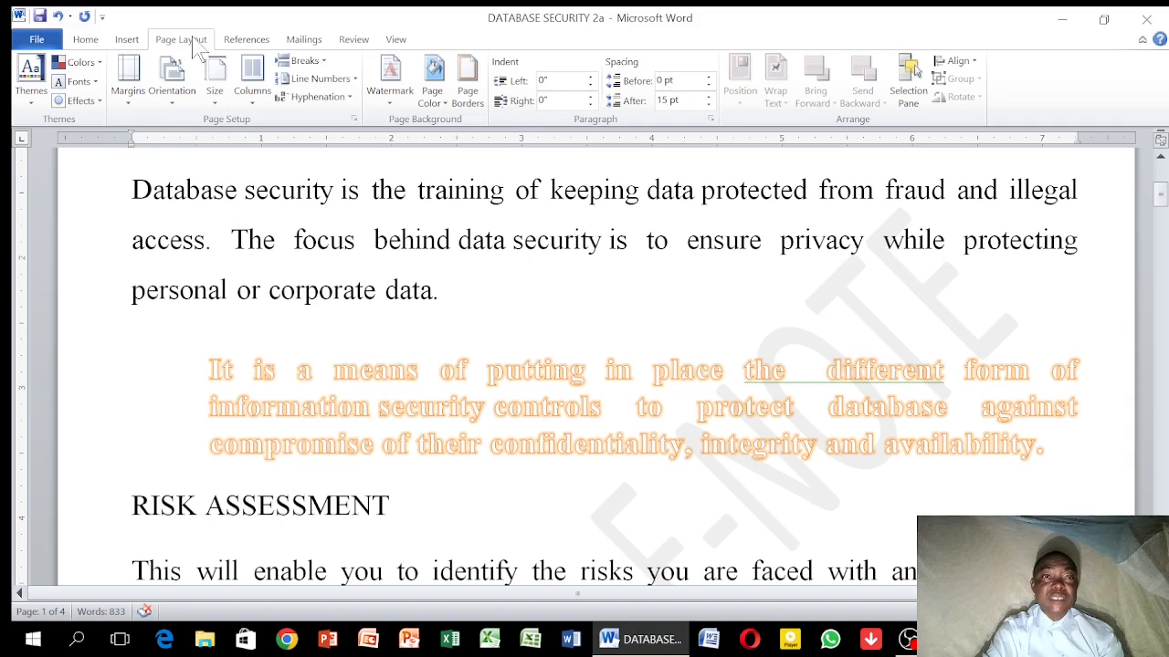
click(468, 92)
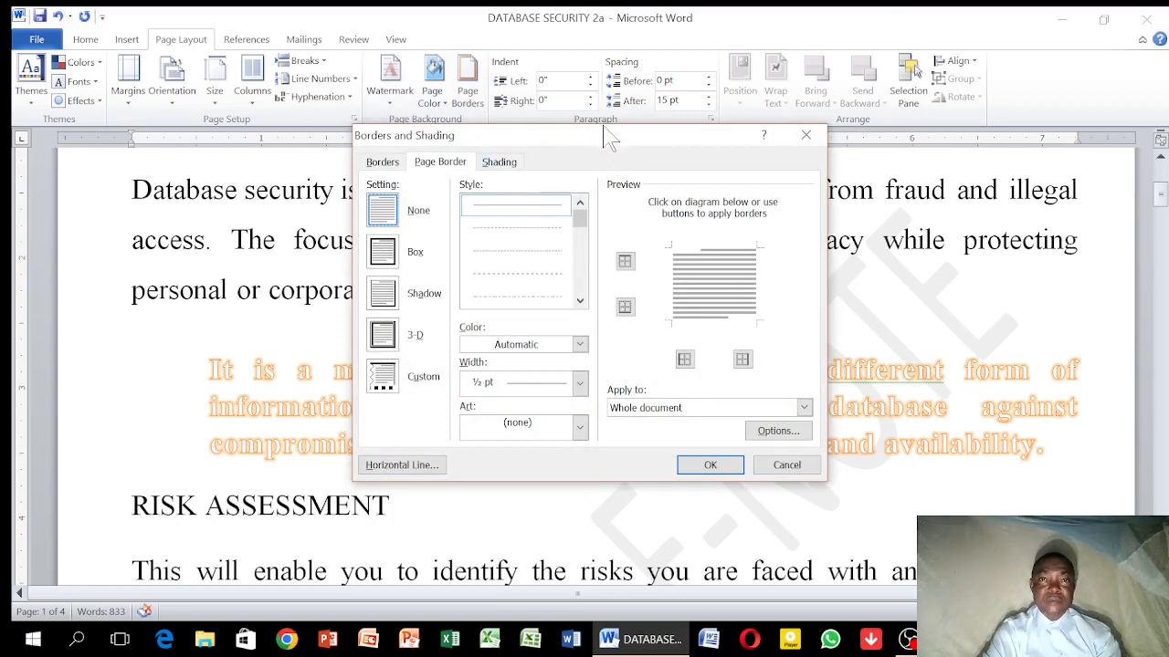
mouse_move(604, 137)
mouse_down()
mouse_move(630, 96)
mouse_move(602, 114)
mouse_up()
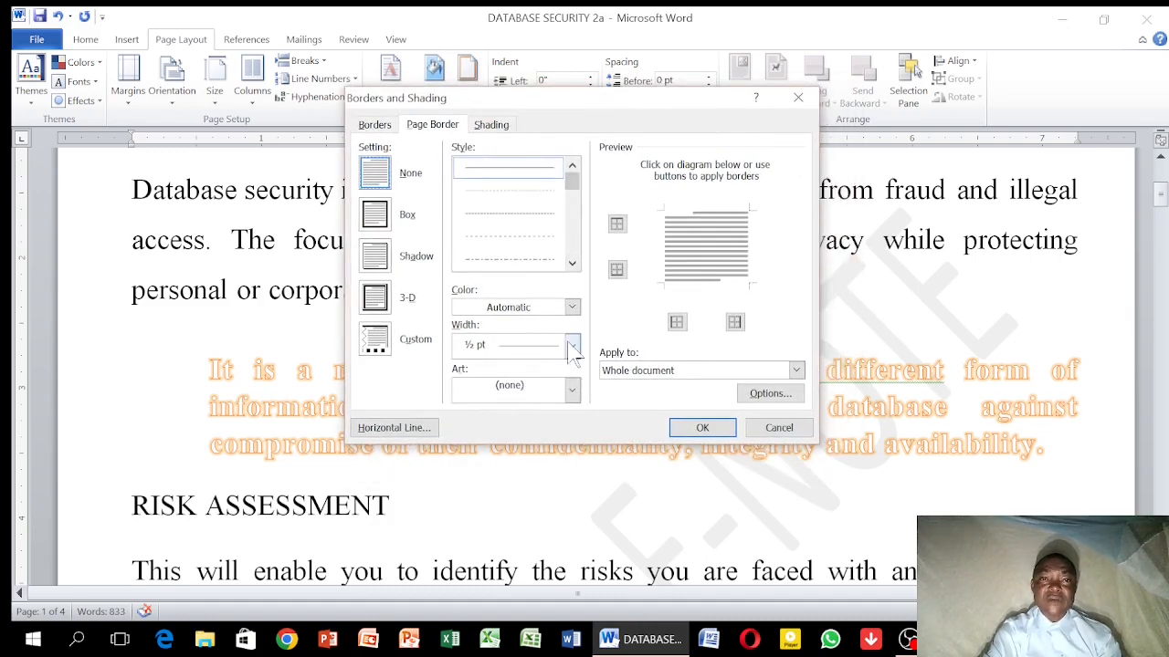
click(572, 391)
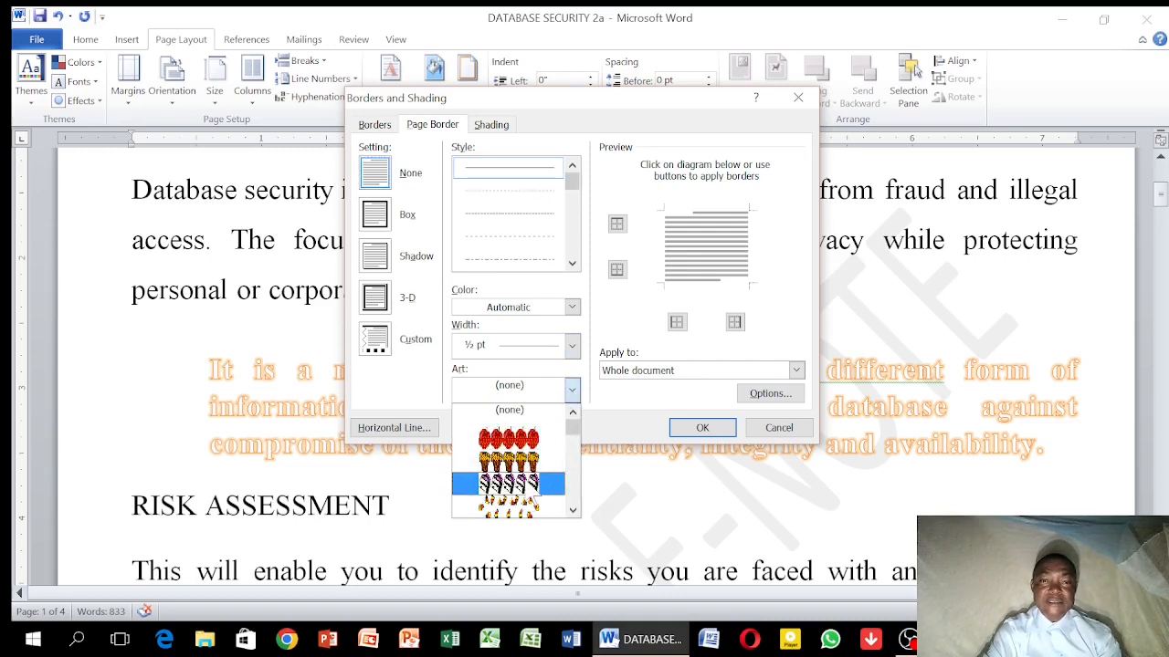
click(531, 468)
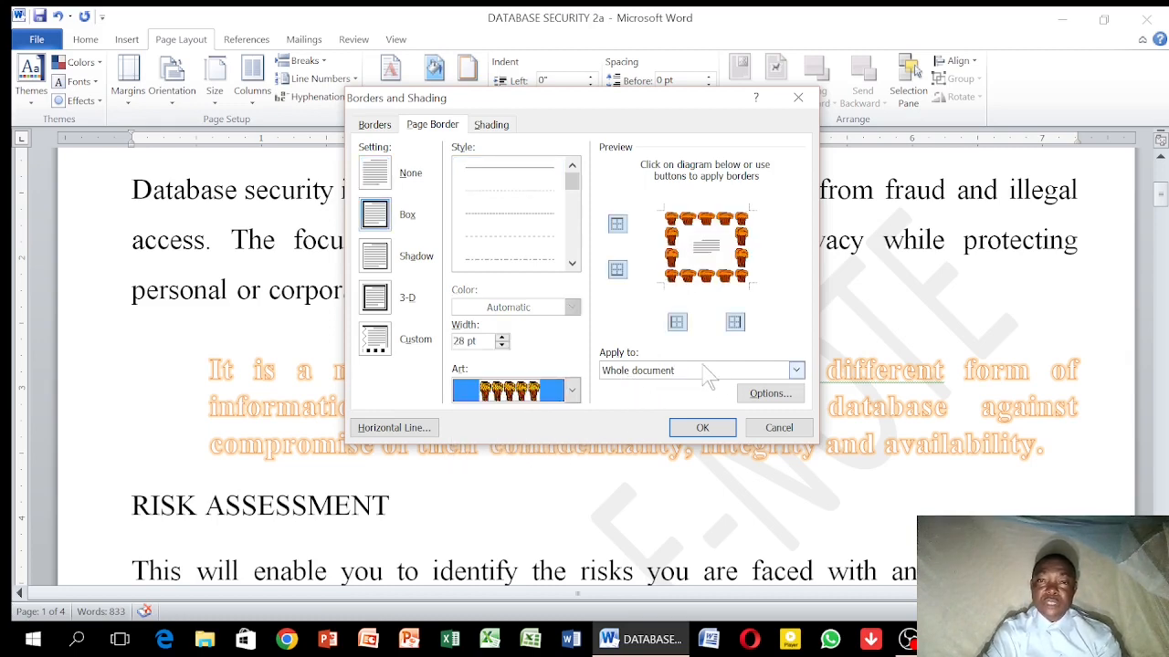
click(795, 370)
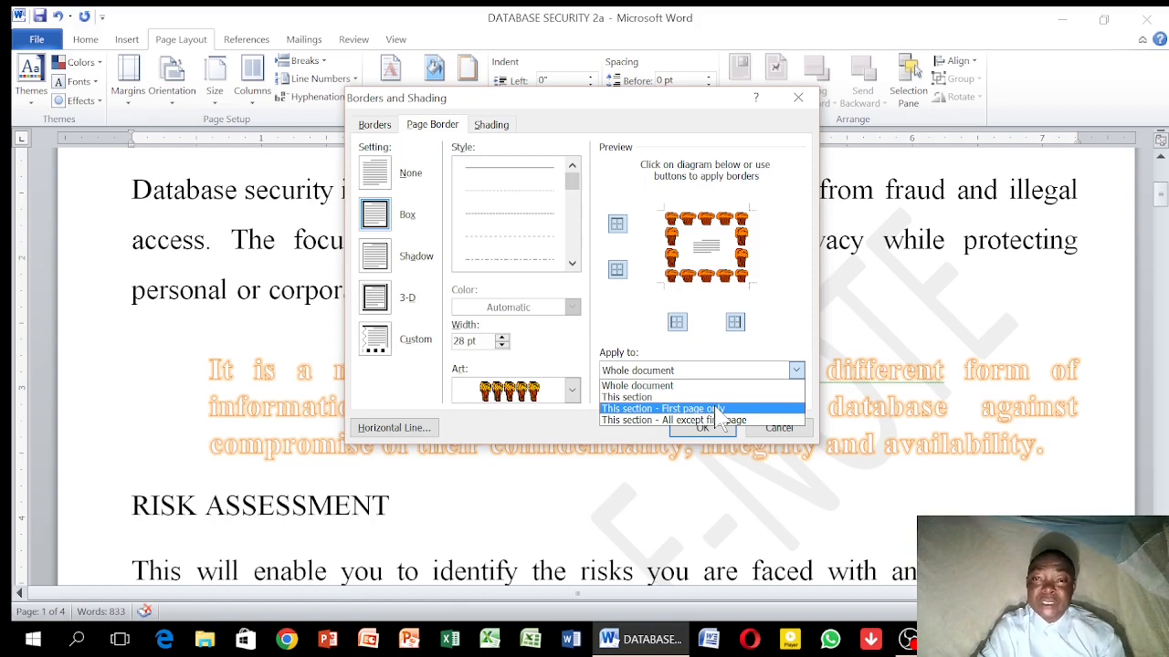
click(718, 409)
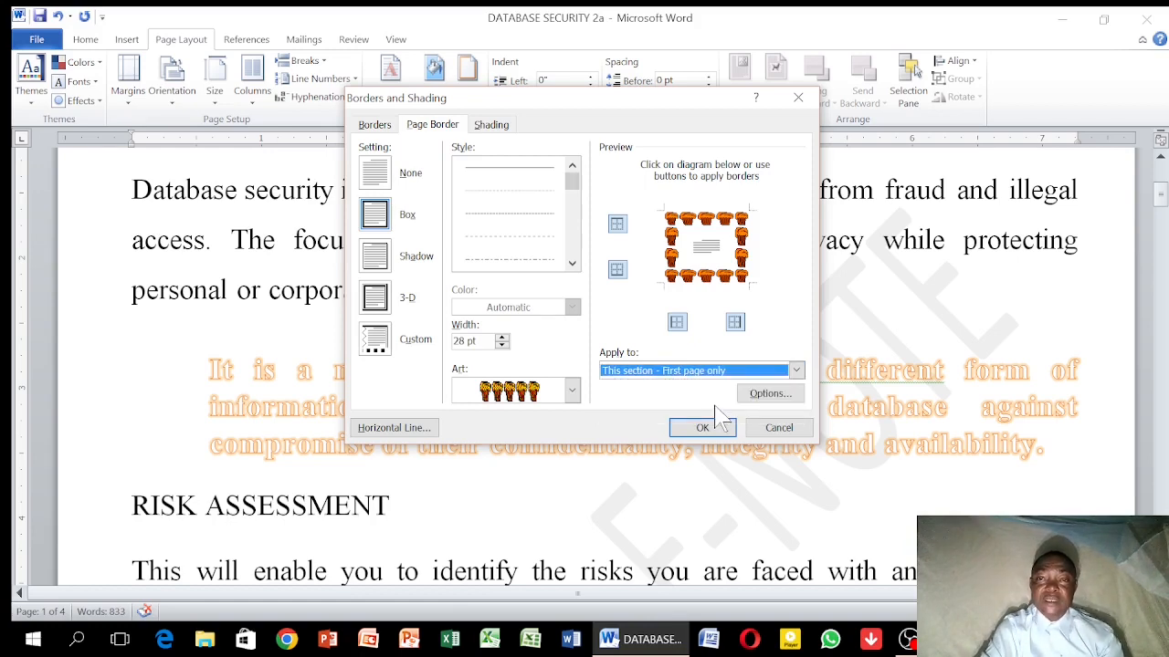
Set the page border's margins to be measured from Text and apply the border to the document
click(775, 400)
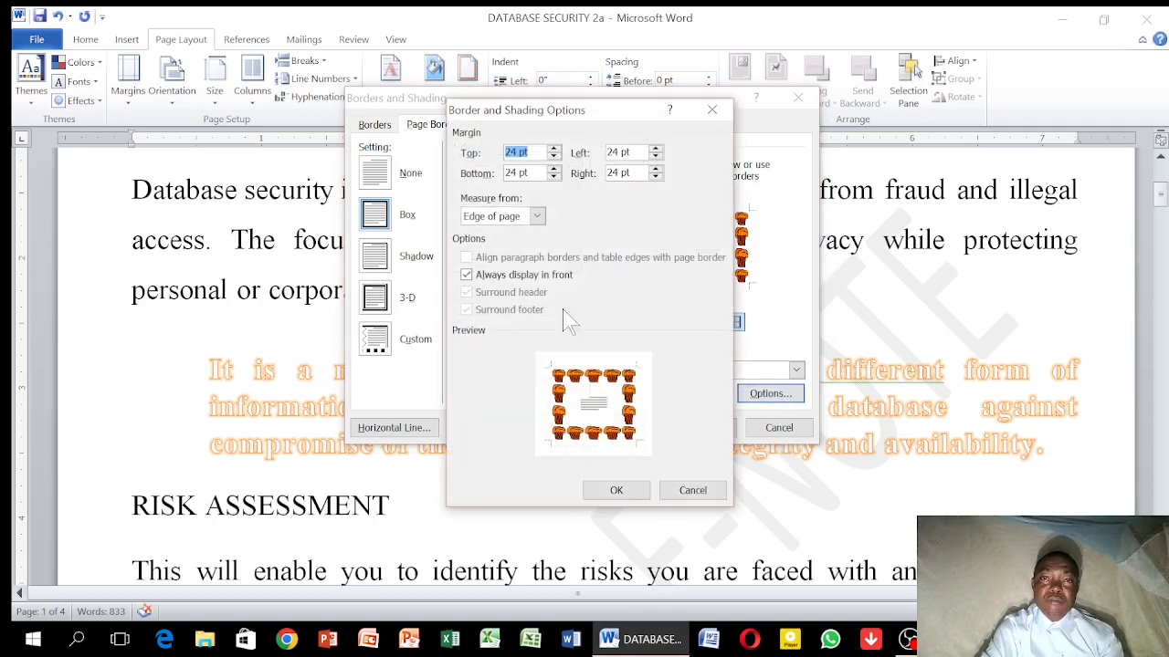
click(537, 218)
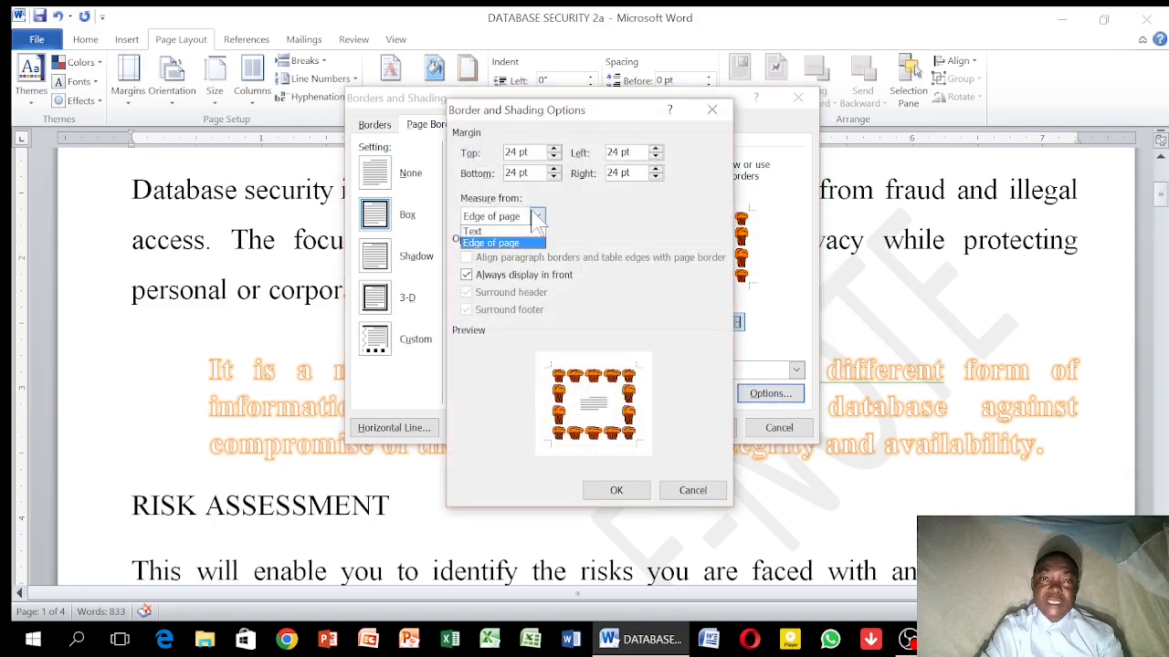
click(519, 234)
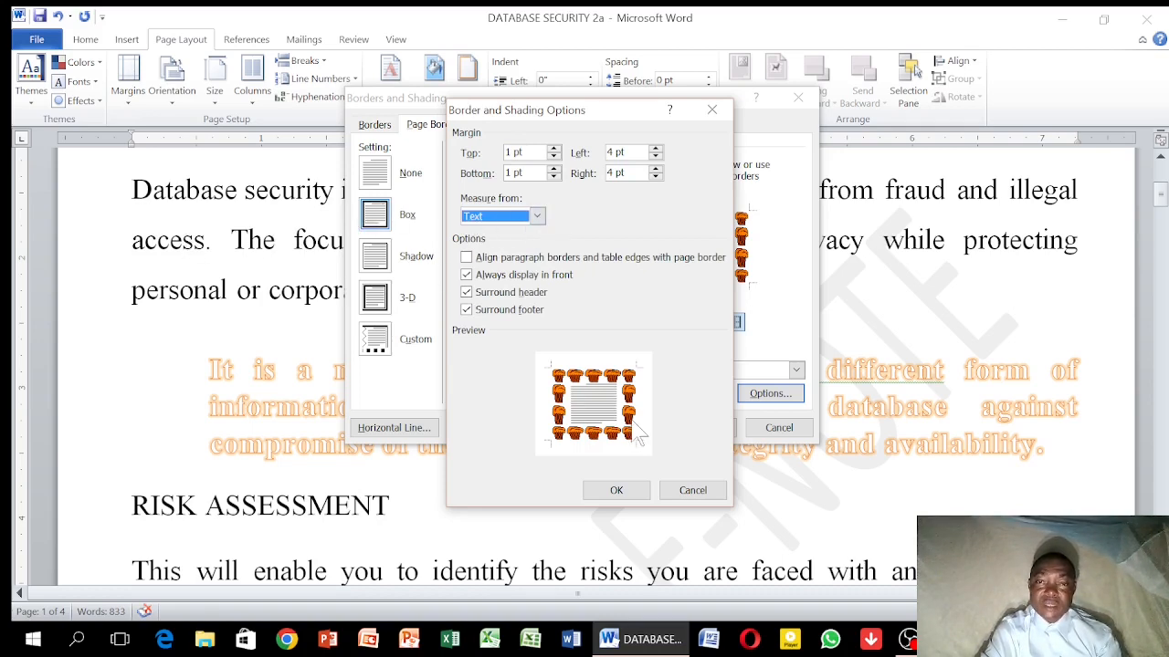
click(616, 491)
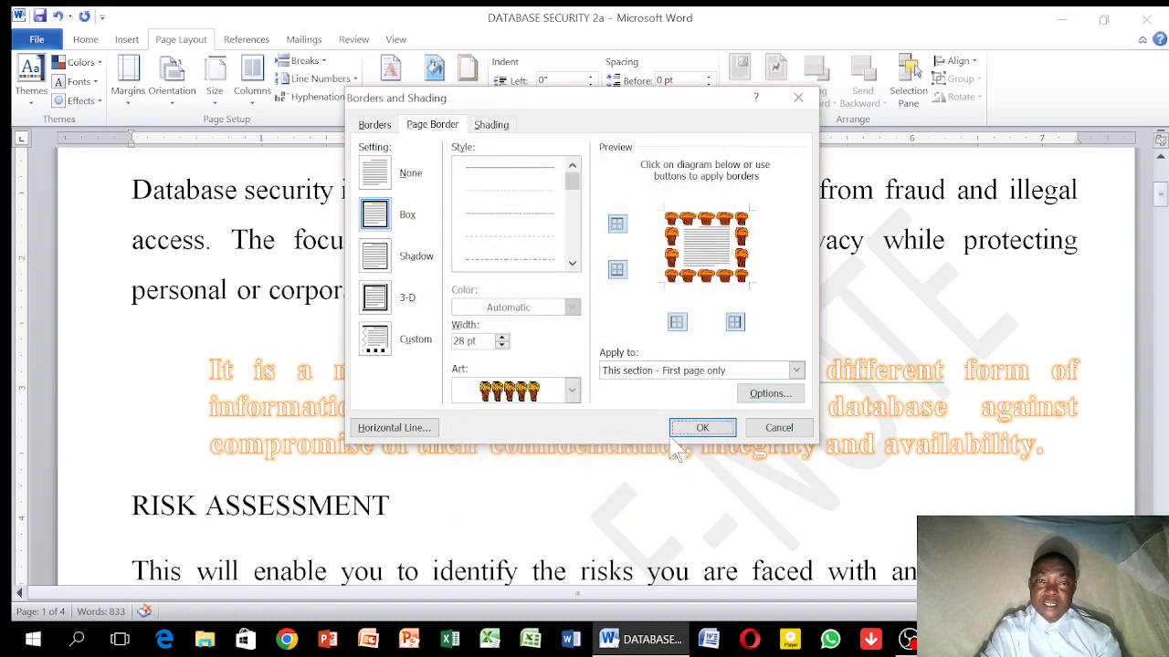
click(699, 428)
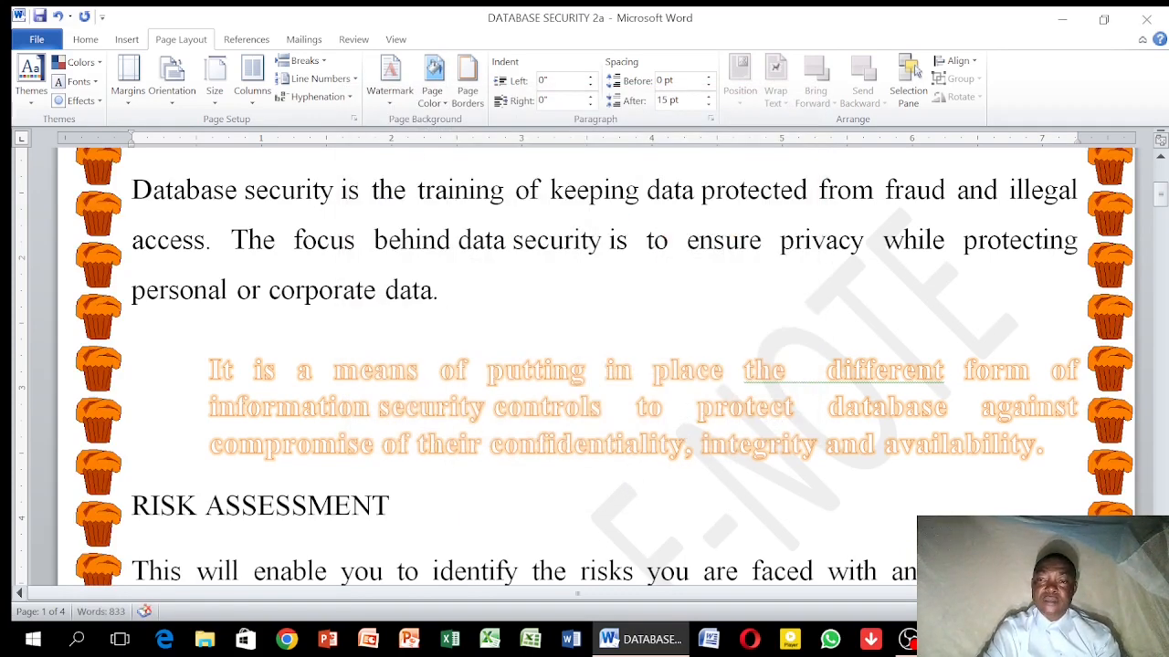
Examine the cupcake border around the first page and compare it with the second page
scroll(584, 365, down, 2)
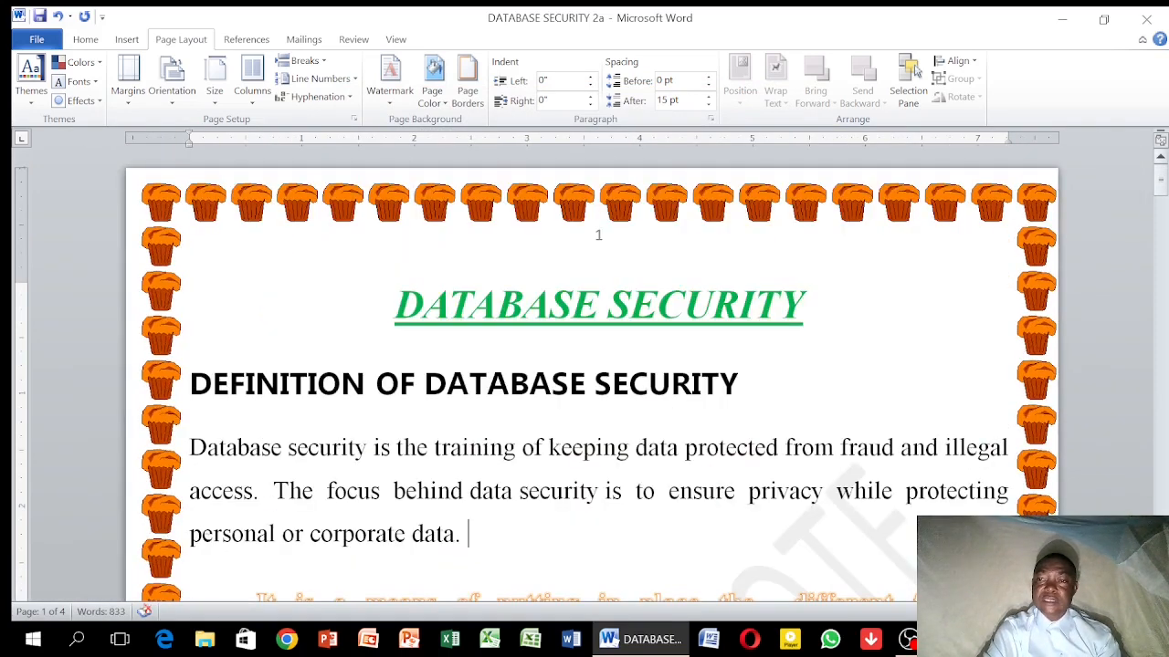
scroll(592, 366, down, 1)
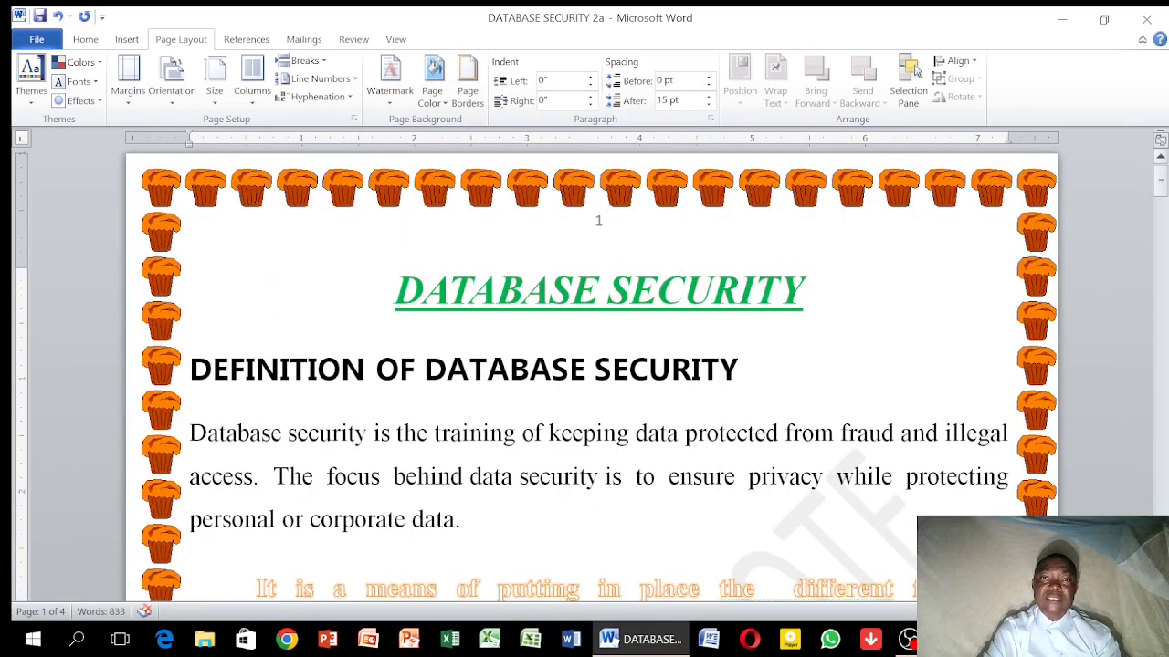
scroll(916, 71, down, 3)
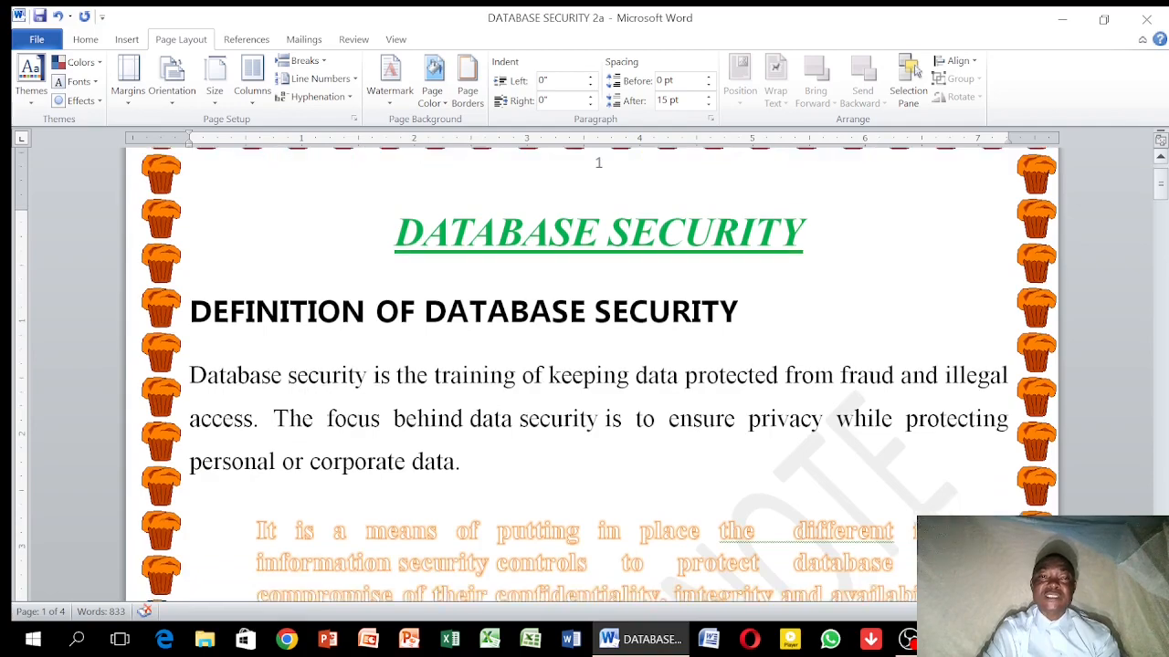
scroll(916, 72, down, 10)
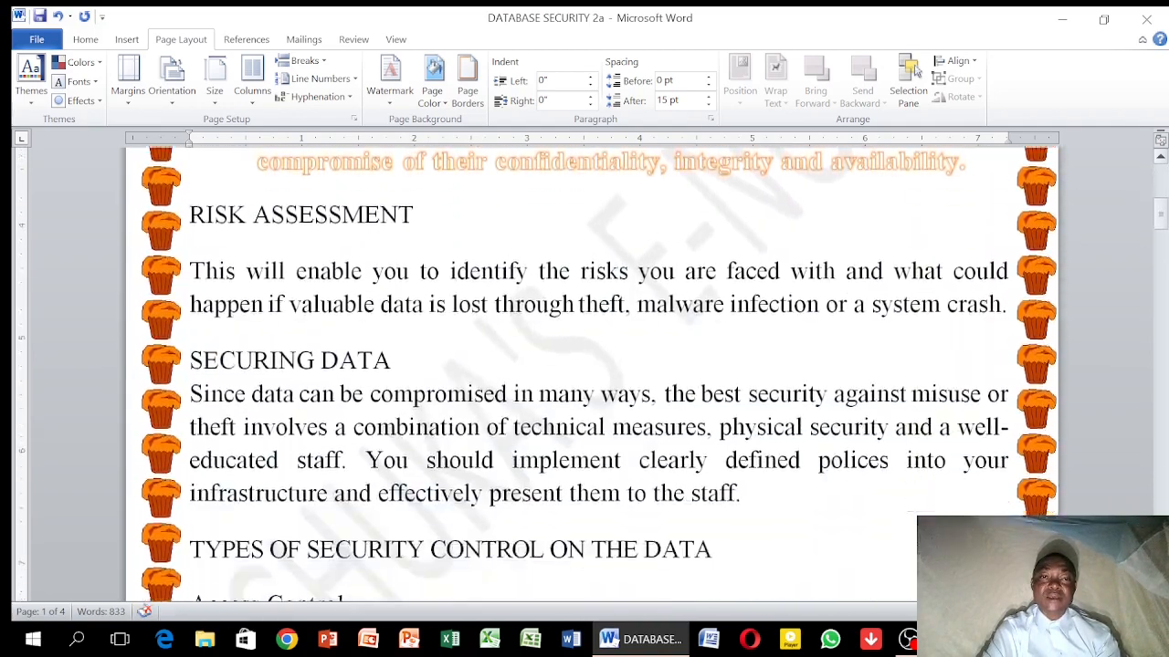
scroll(916, 71, down, 10)
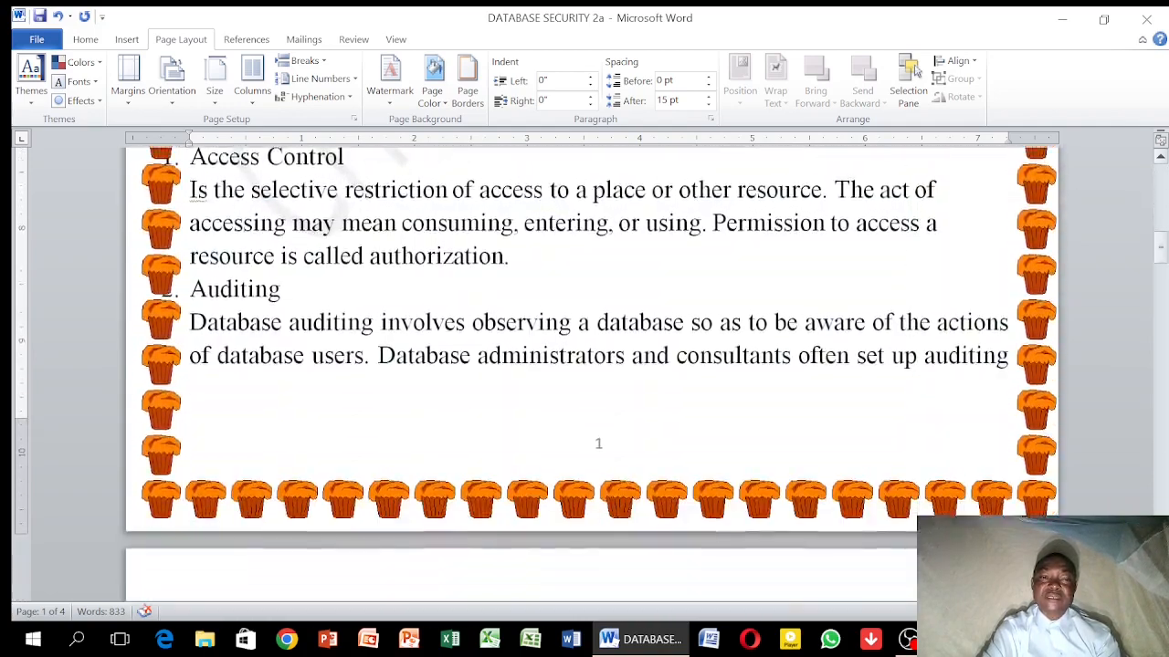
scroll(916, 71, down, 6)
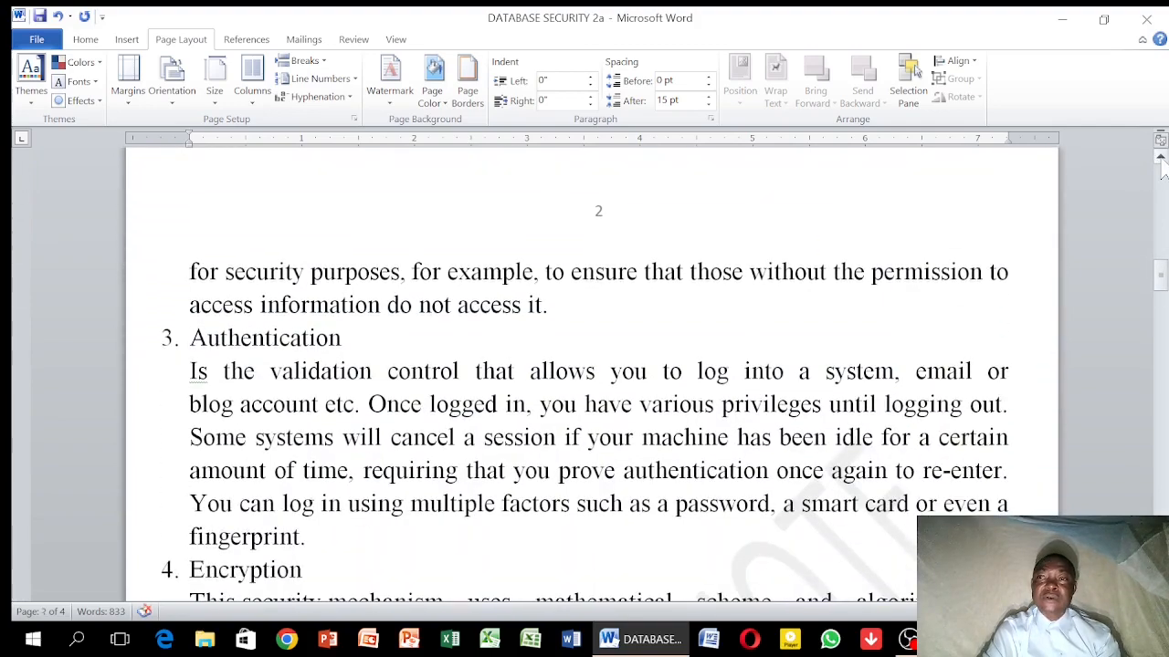
scroll(1162, 170, up, 7)
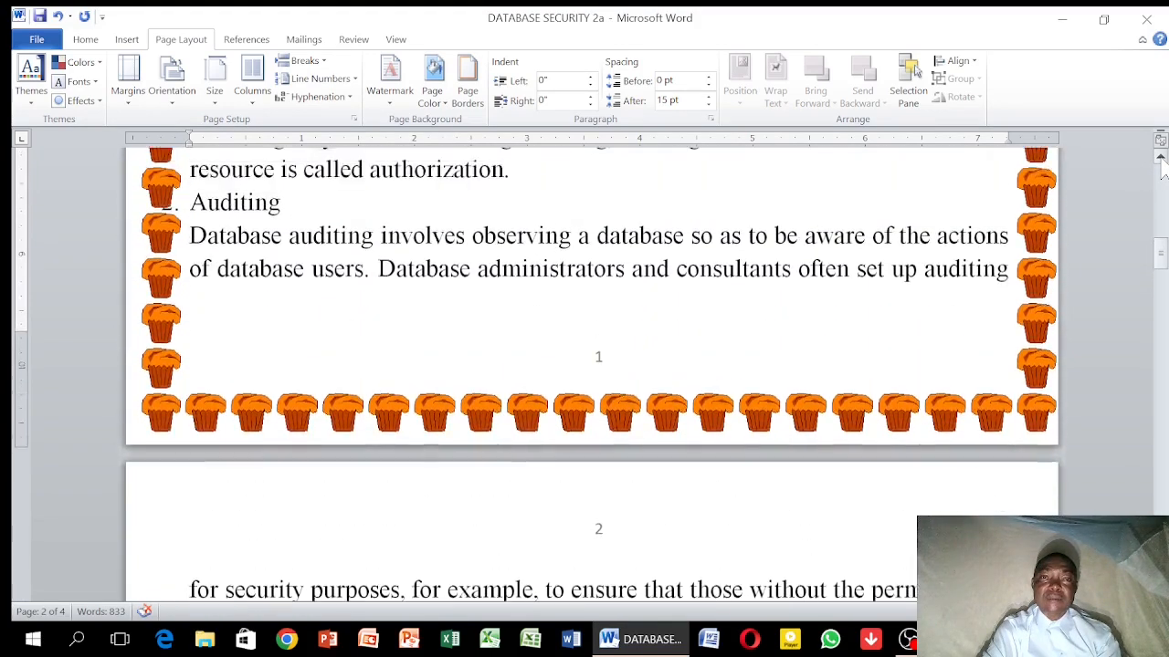
scroll(1162, 169, up, 10)
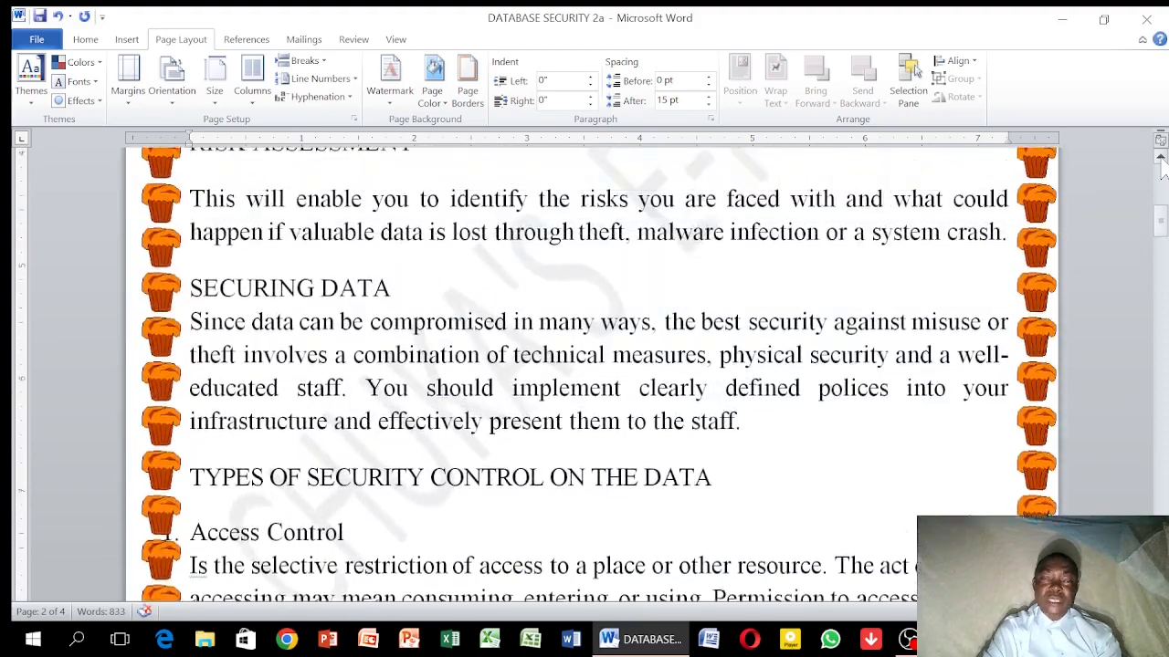
scroll(1162, 171, up, 8)
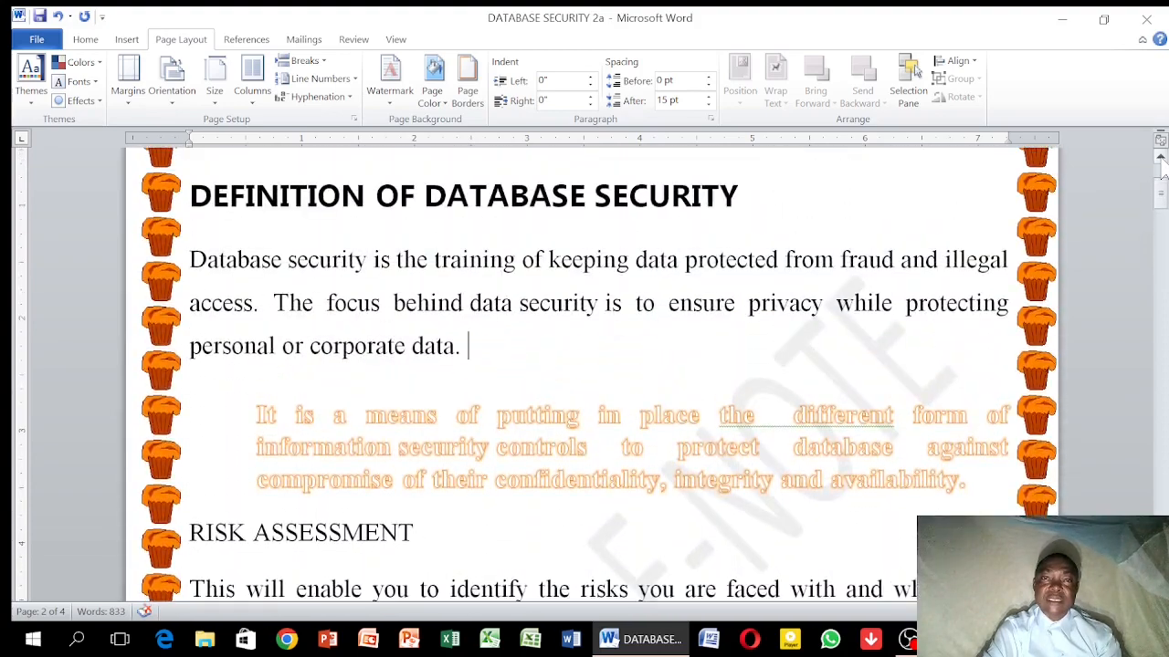
scroll(1162, 172, up, 4)
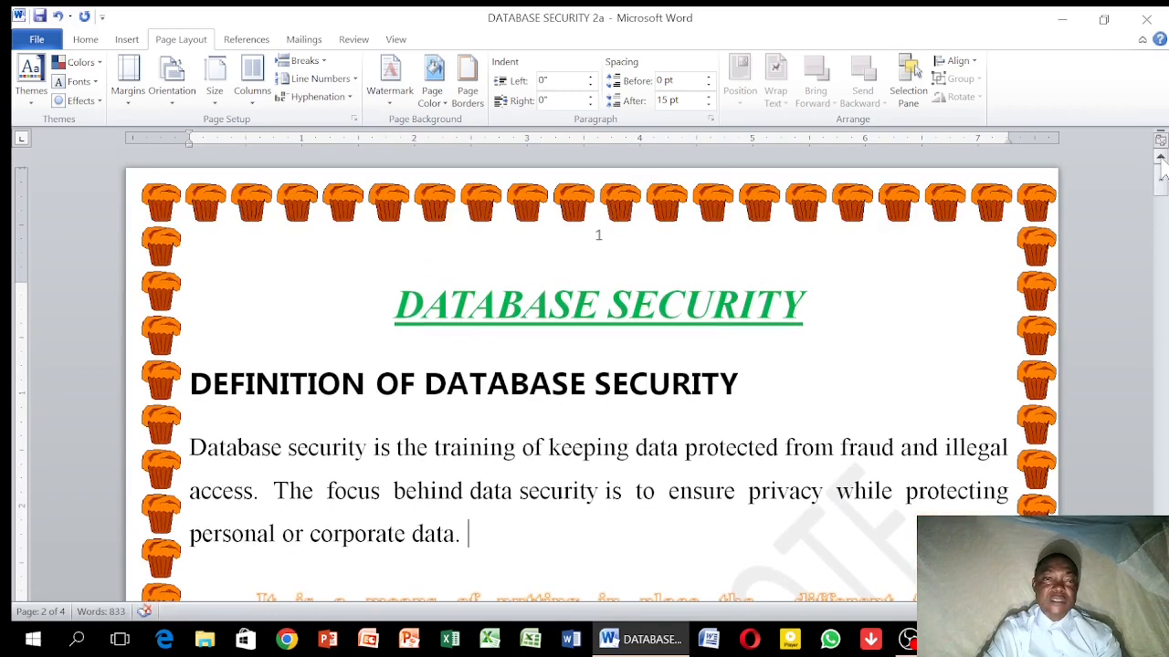